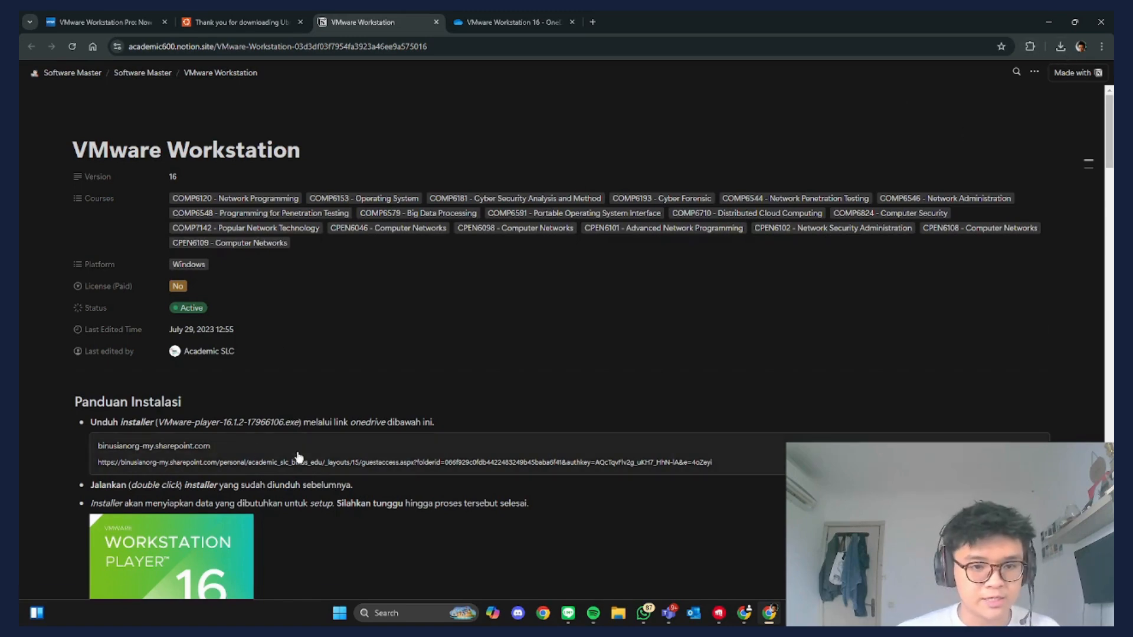
- Preview the shared installer file in OneDrive, then return to the VMware Workstation guide
left_click(511, 18)
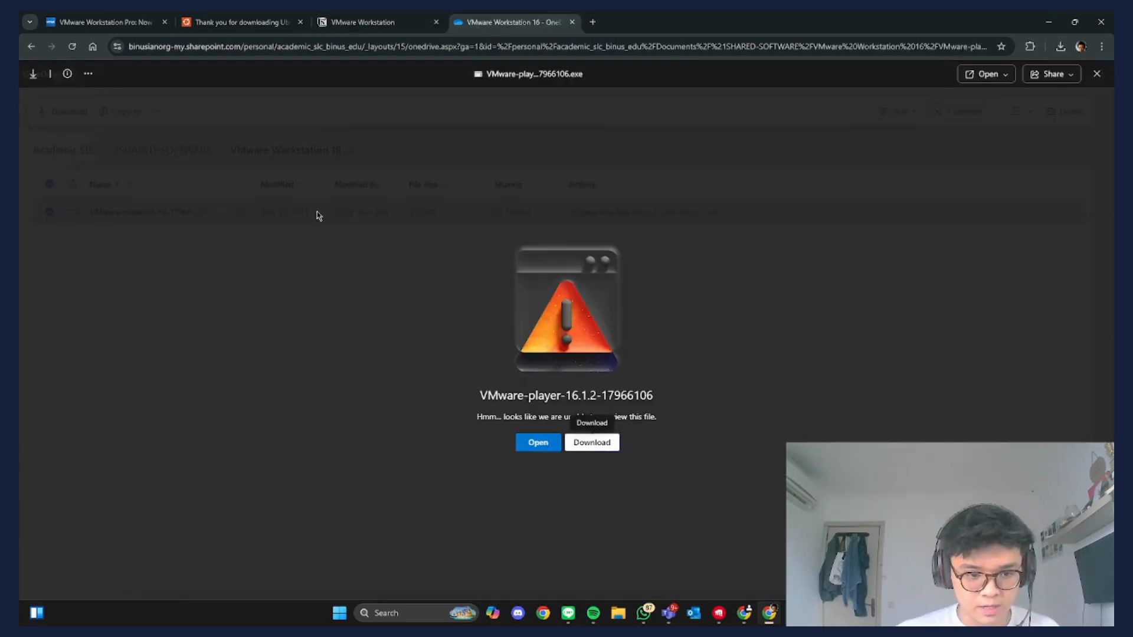
left_click(1097, 75)
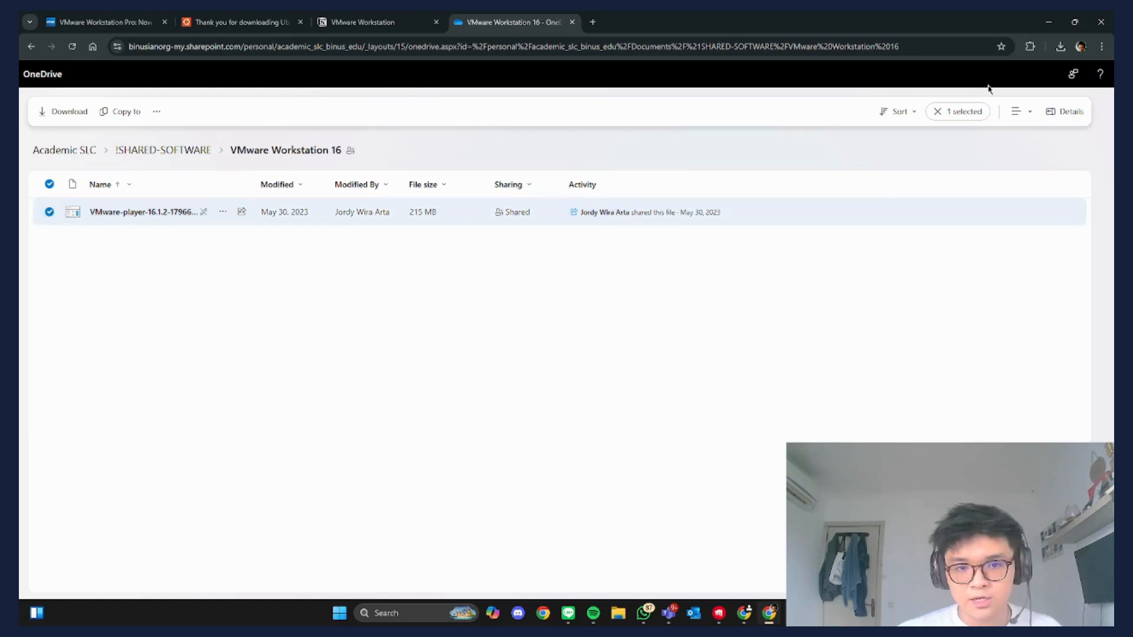
left_click(363, 22)
- Run VMware-player-16.1.2-17966106.exe from Chrome's recent downloads with administrator rights
left_click(1060, 46)
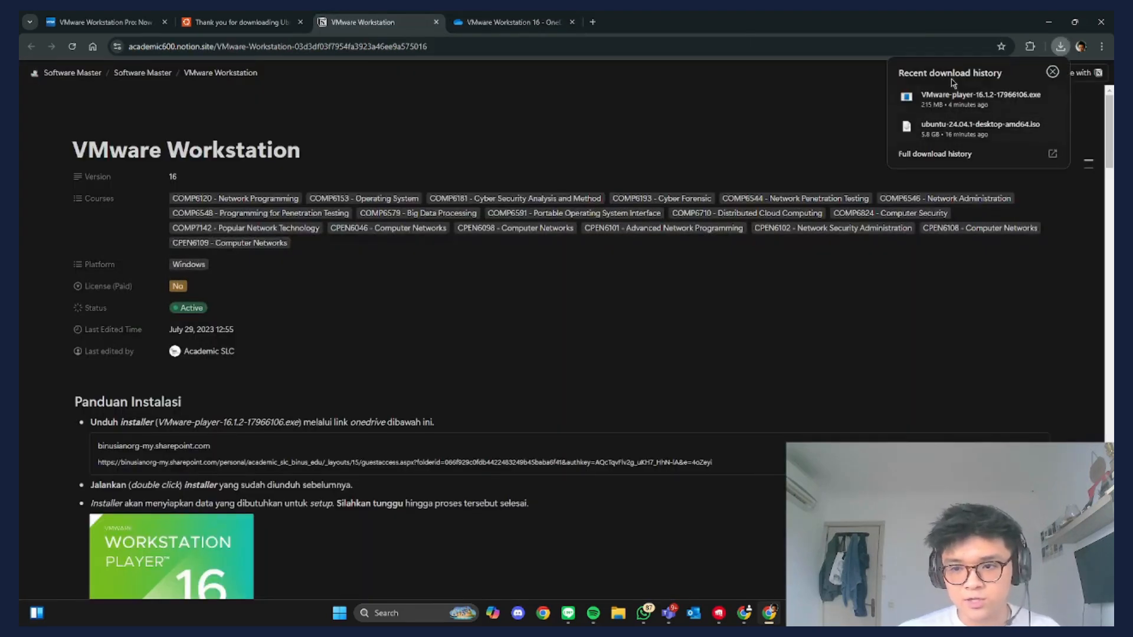
left_click(924, 100)
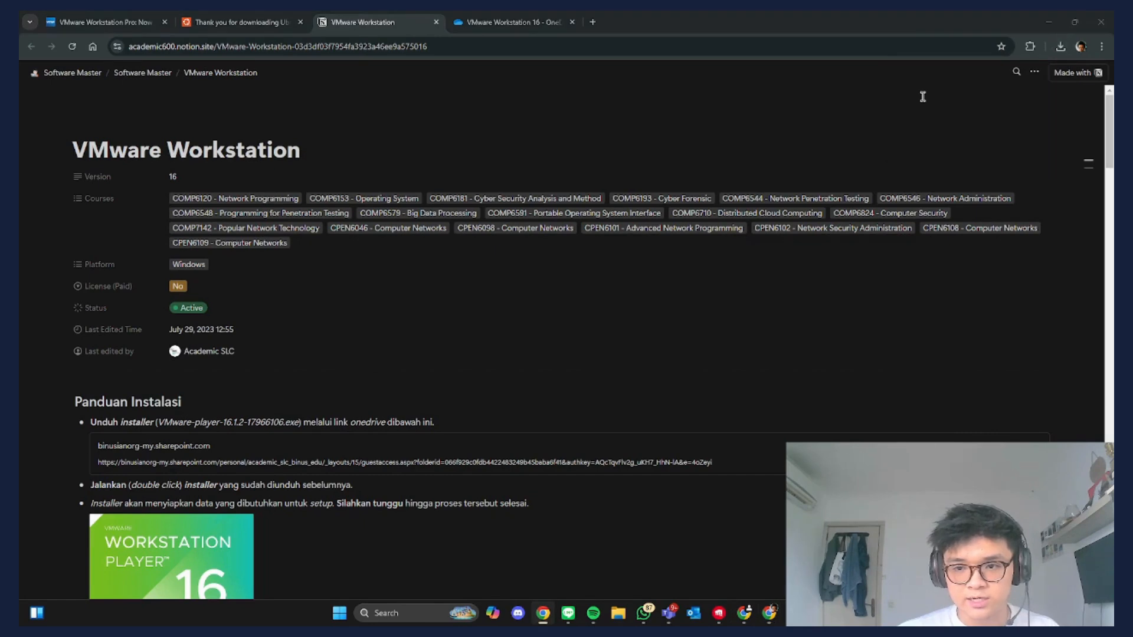
left_click(919, 303)
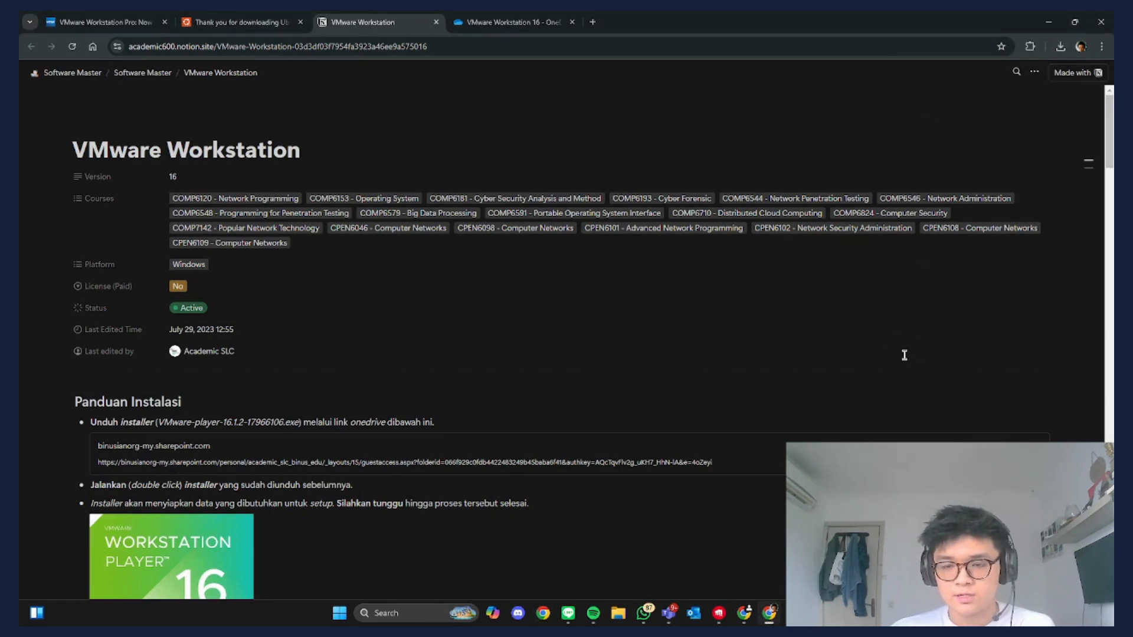
left_click(1060, 48)
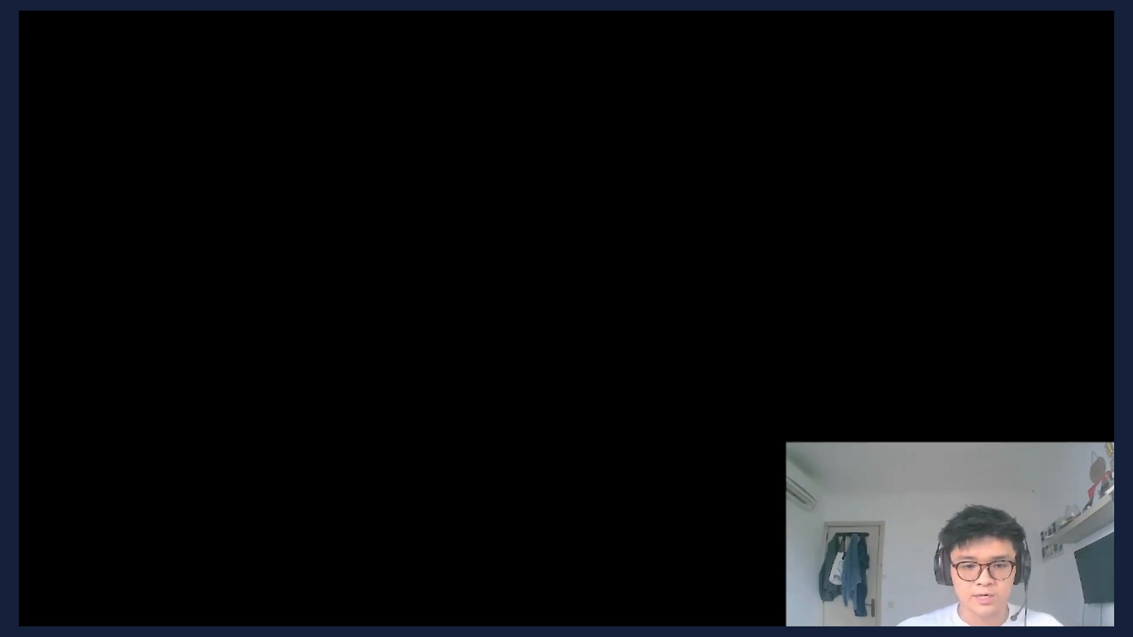
- Approve the installer's admin prompt and accept the VMware licence agreement
left_click(512, 409)
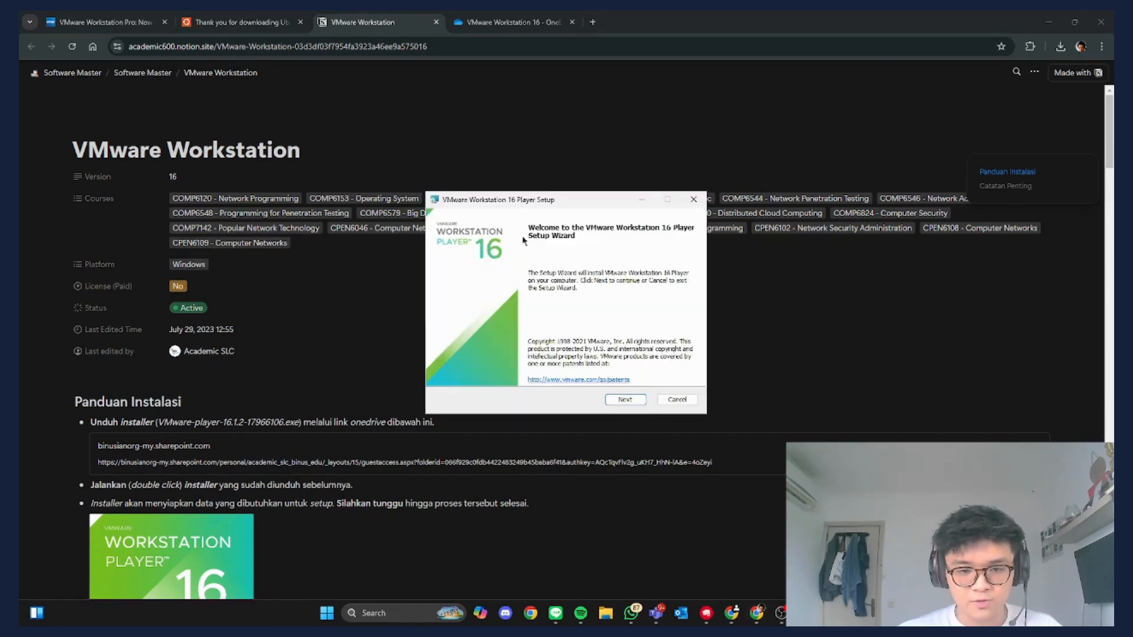
left_click(625, 400)
scroll(489, 305, "down", 5)
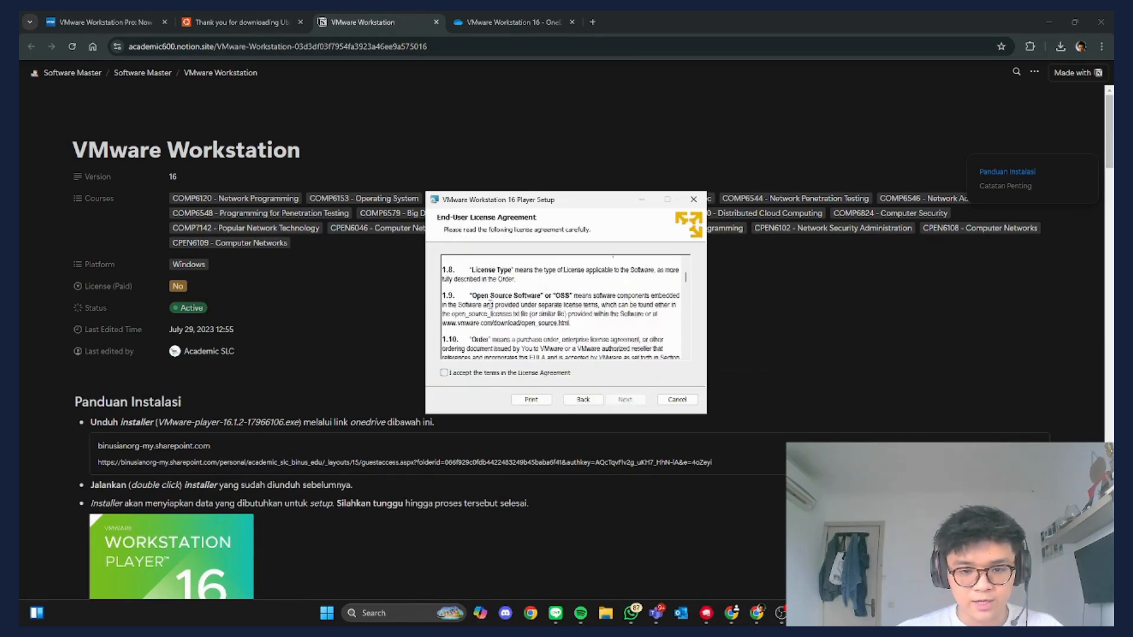
scroll(492, 313, "up", 5)
scroll(495, 313, "down", 5)
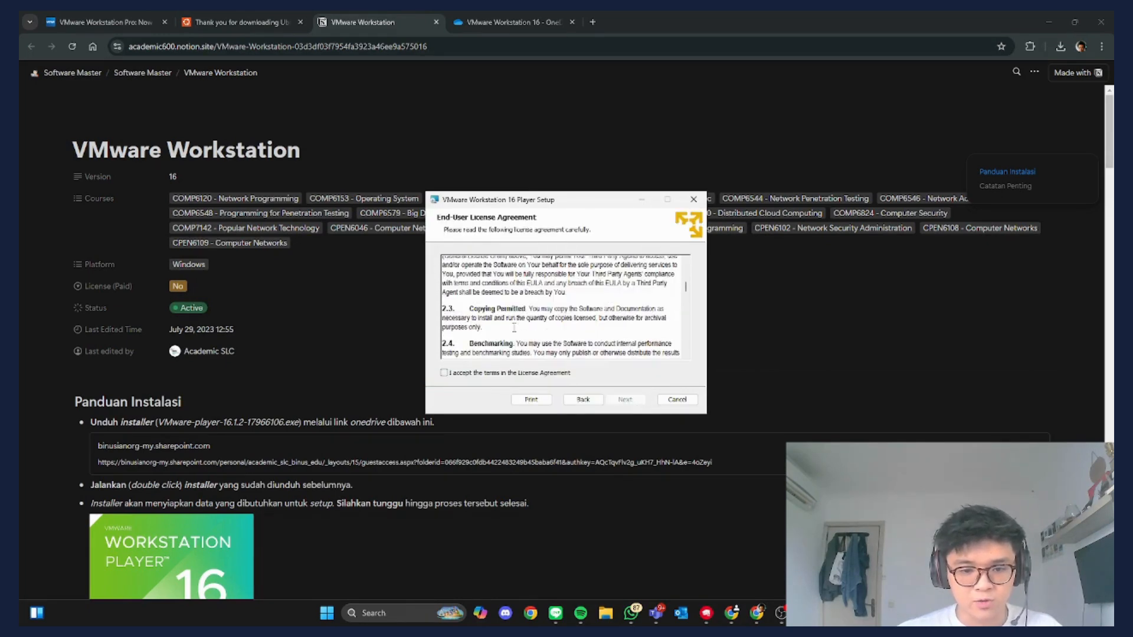
left_click(445, 373)
left_click(630, 400)
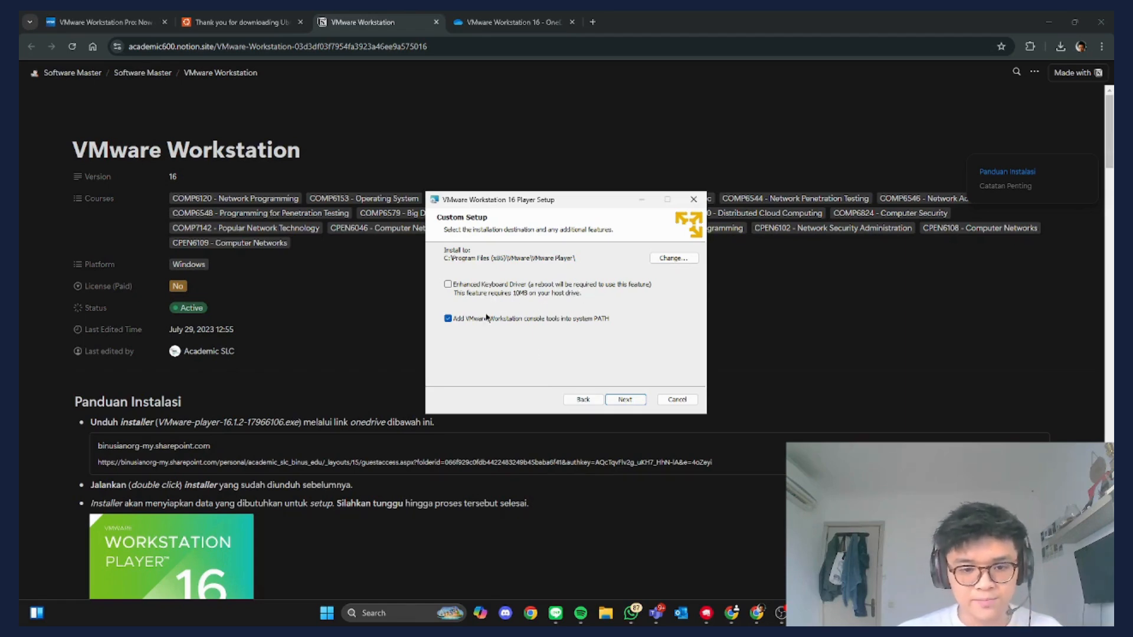
- Keep default install options, opt out of CEIP, and keep both shortcuts
left_click(632, 398)
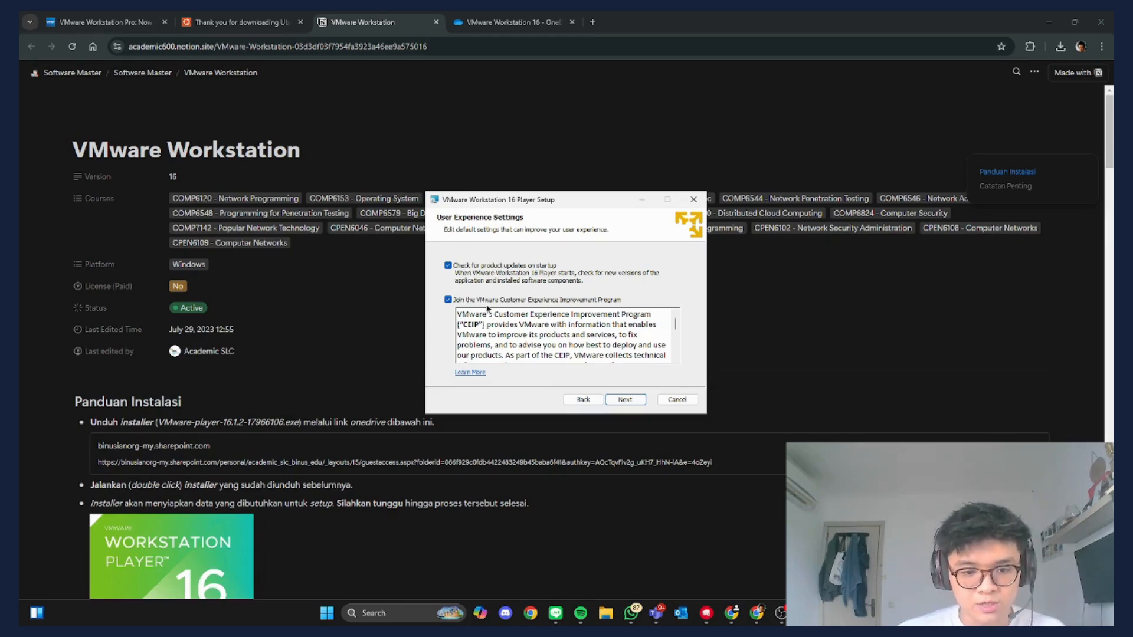
left_click(450, 300)
left_click(626, 402)
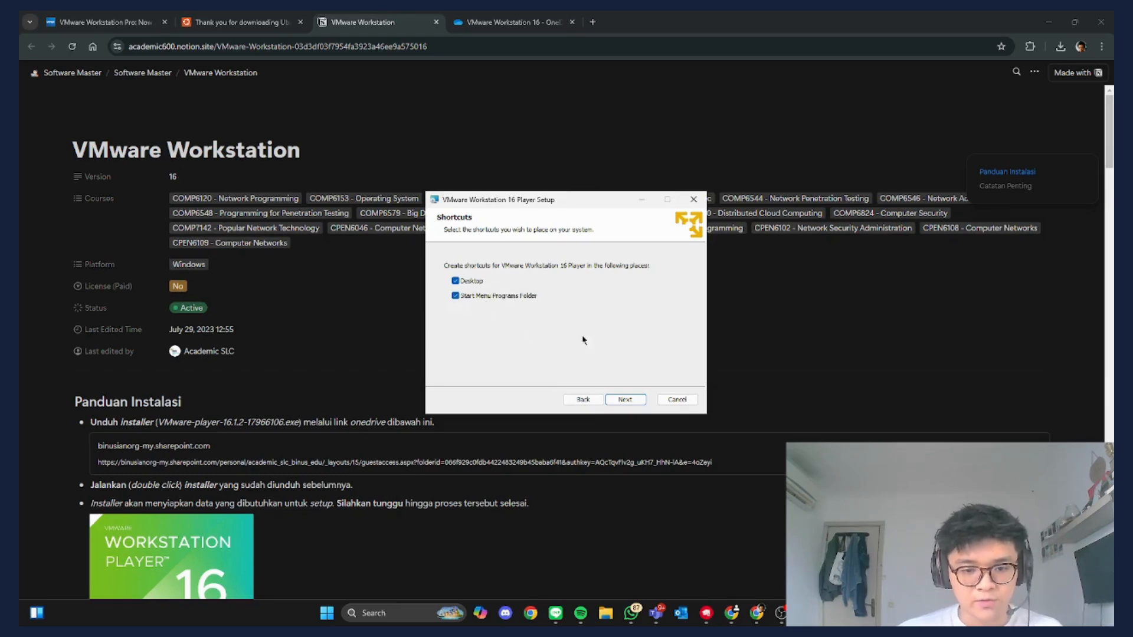
left_click(626, 401)
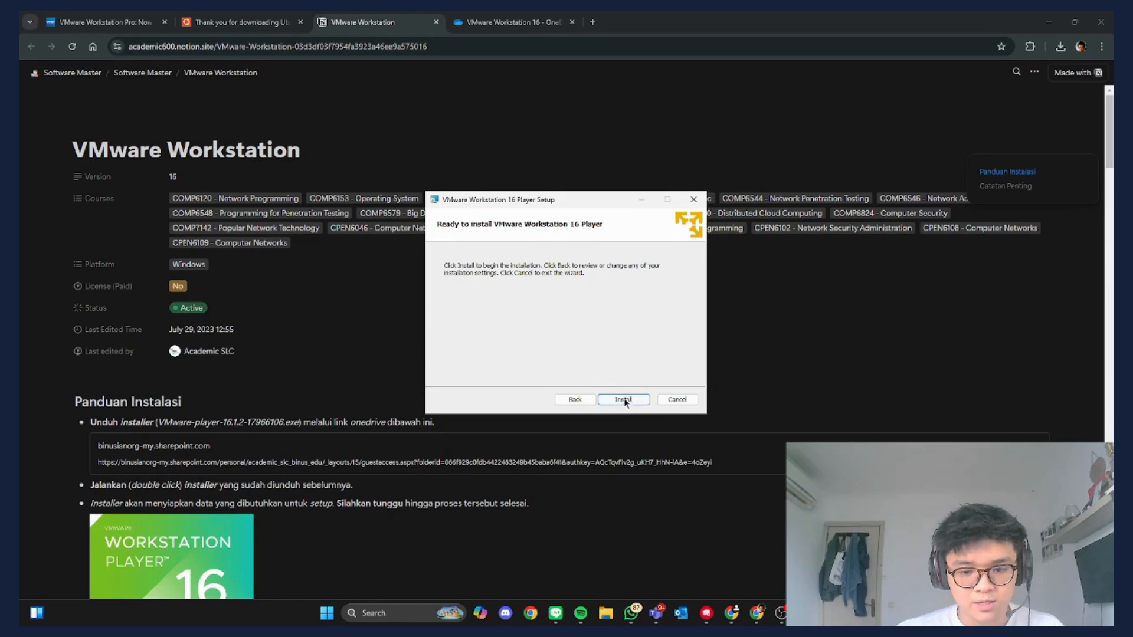
- Install VMware Workstation 16 Player, finish the wizard, and show the desktop
left_click(624, 401)
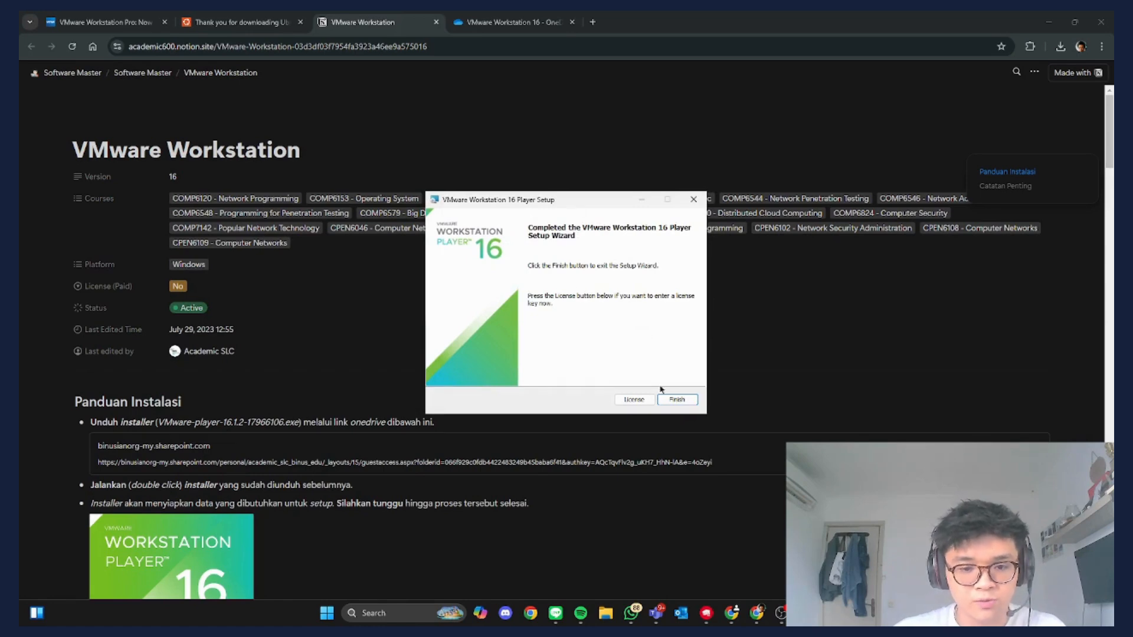
left_click(683, 399)
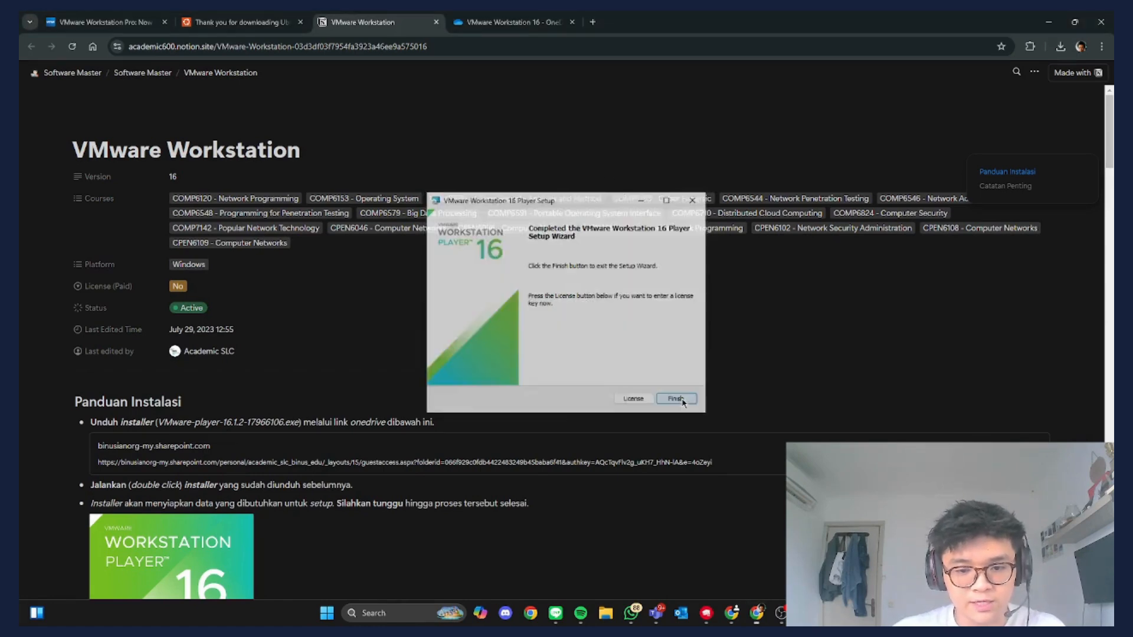
key("super+d")
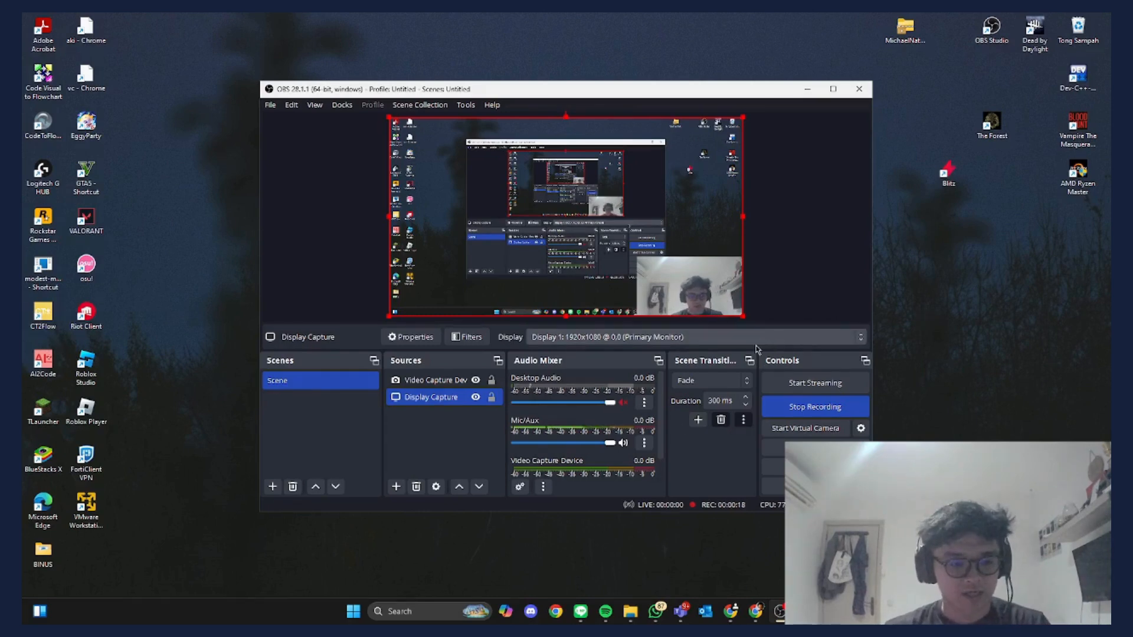
- Launch VMware Workstation 16 Player from its desktop icon, then return to the Ubuntu download page
left_click(807, 88)
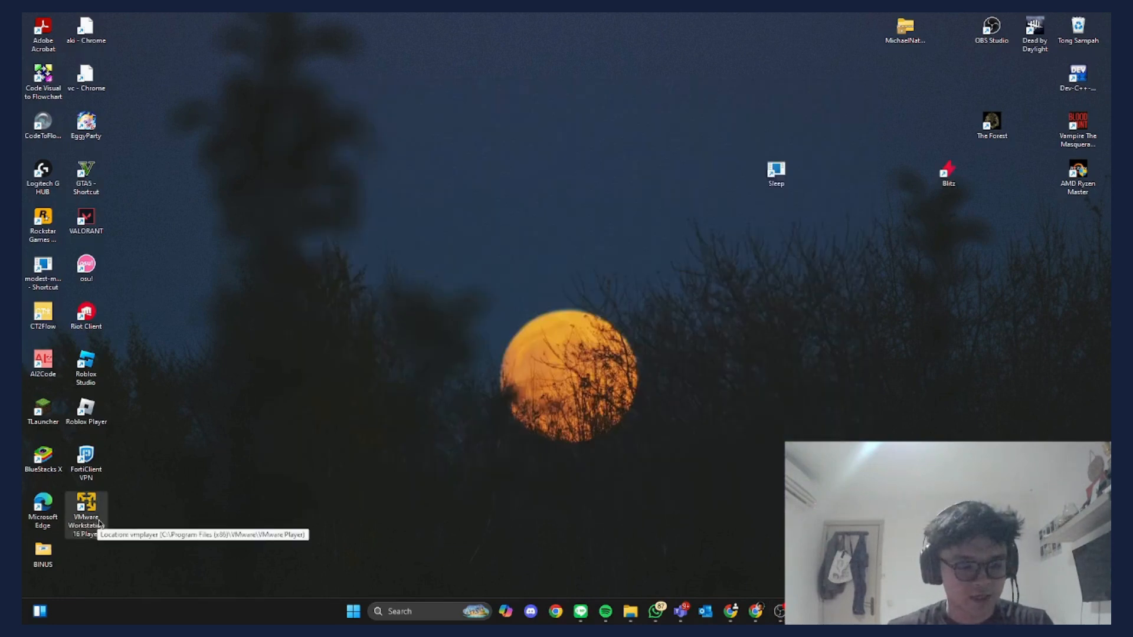
double_click(86, 504)
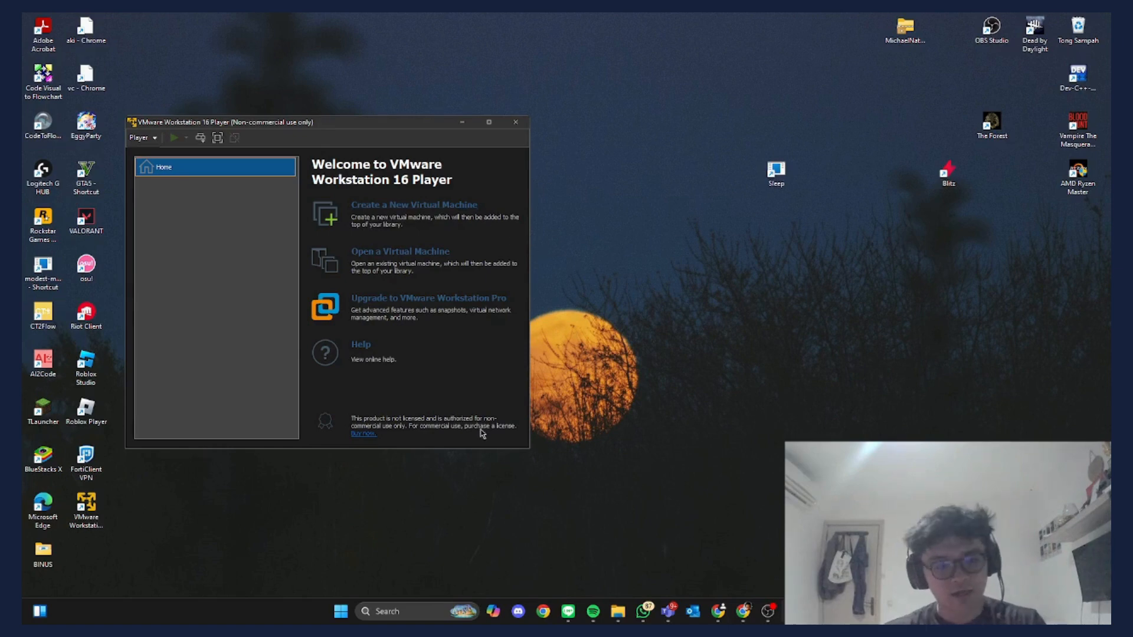
left_click(743, 611)
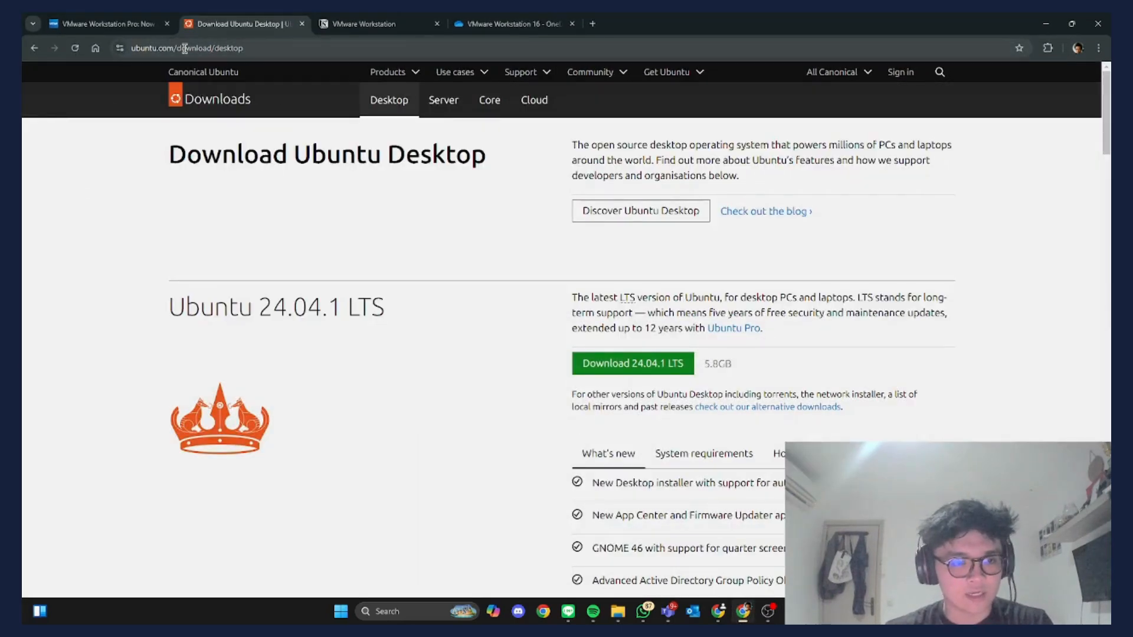
- Open Chrome's download history showing the Ubuntu 24.04.1 ISO and VMware installer
left_click(207, 48)
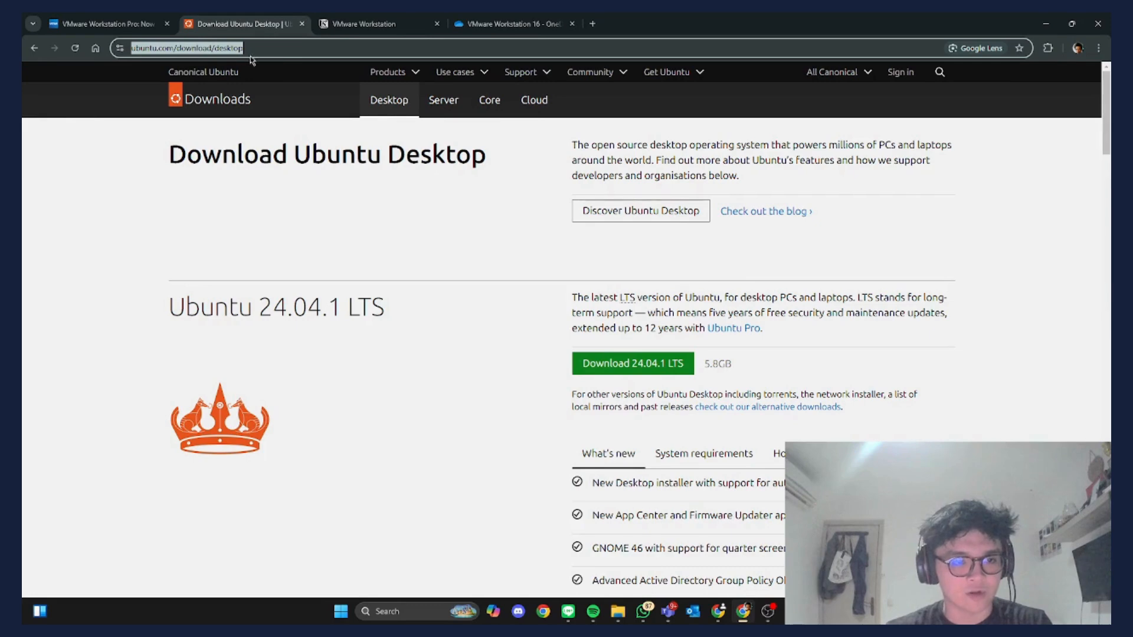
left_click(358, 264)
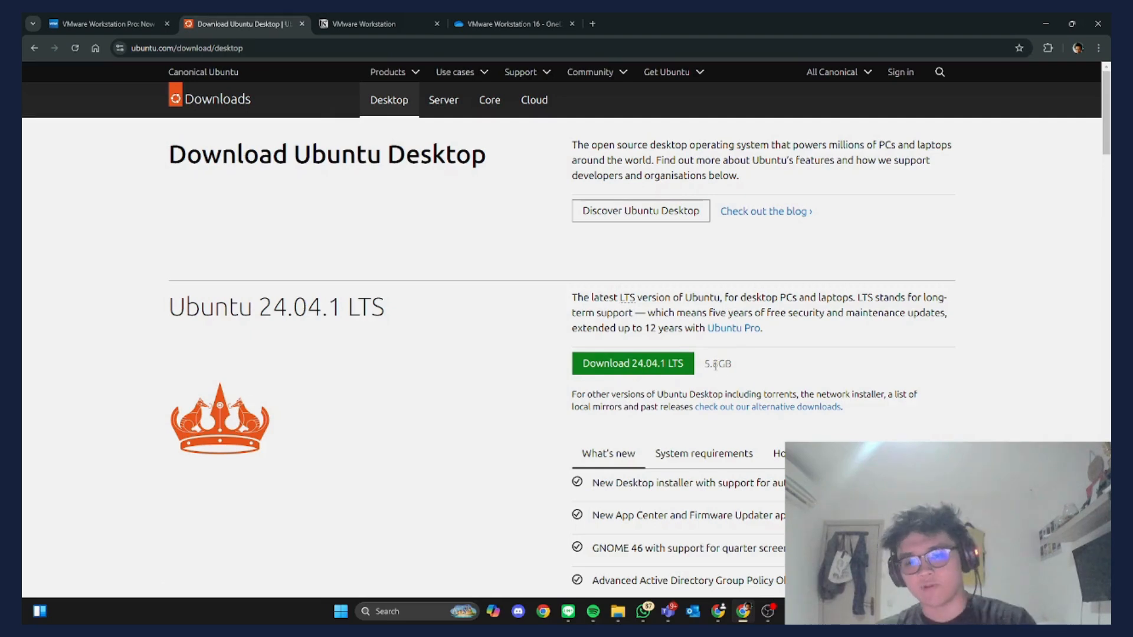
left_click(1098, 48)
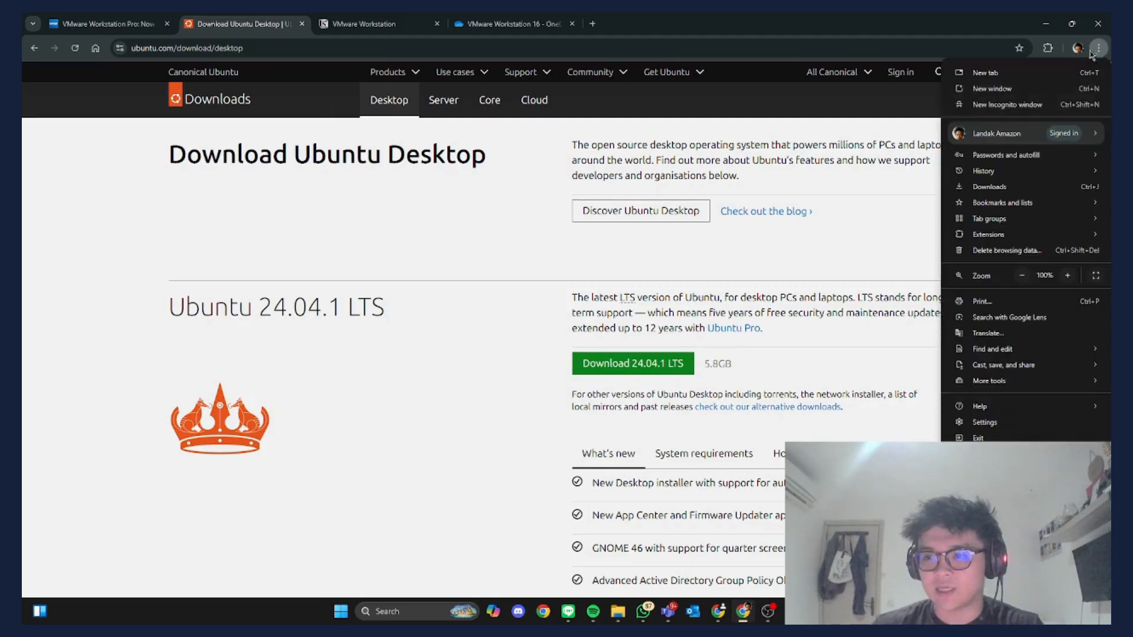
left_click(992, 187)
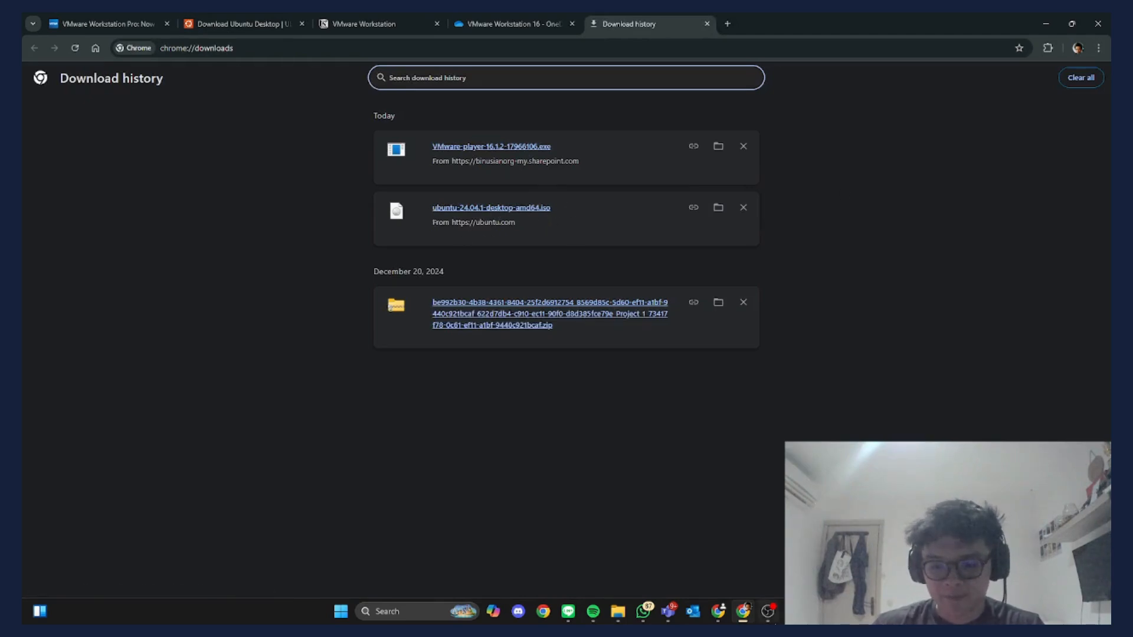
- Create a new virtual machine using the ubuntu-24.04.1-desktop-amd64 ISO as installer disc
left_click(767, 611)
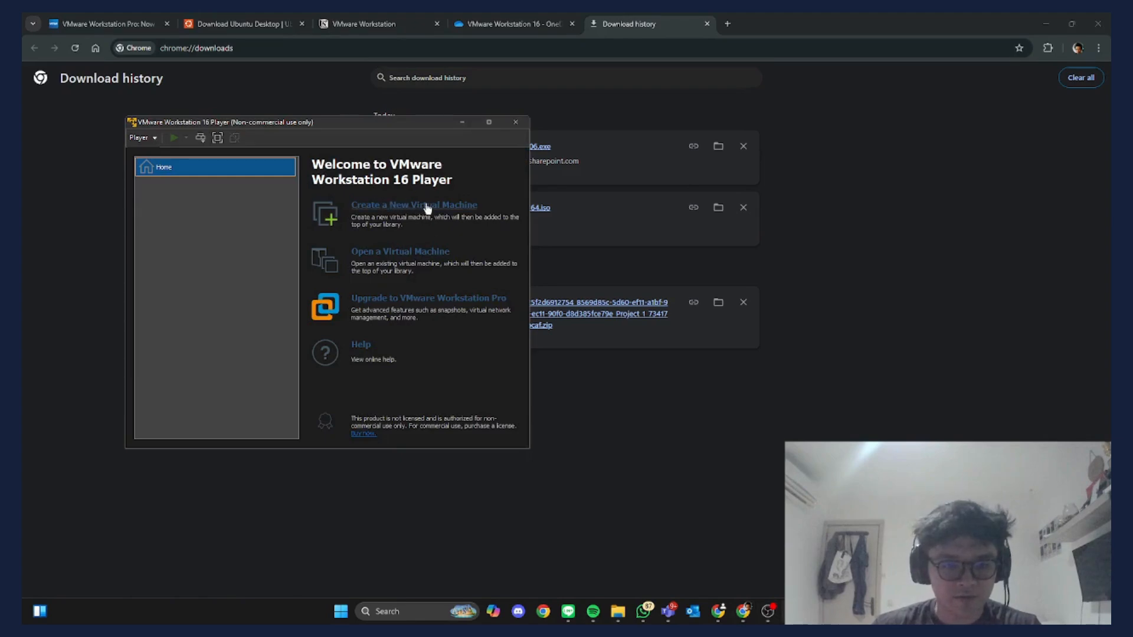
left_click(384, 207)
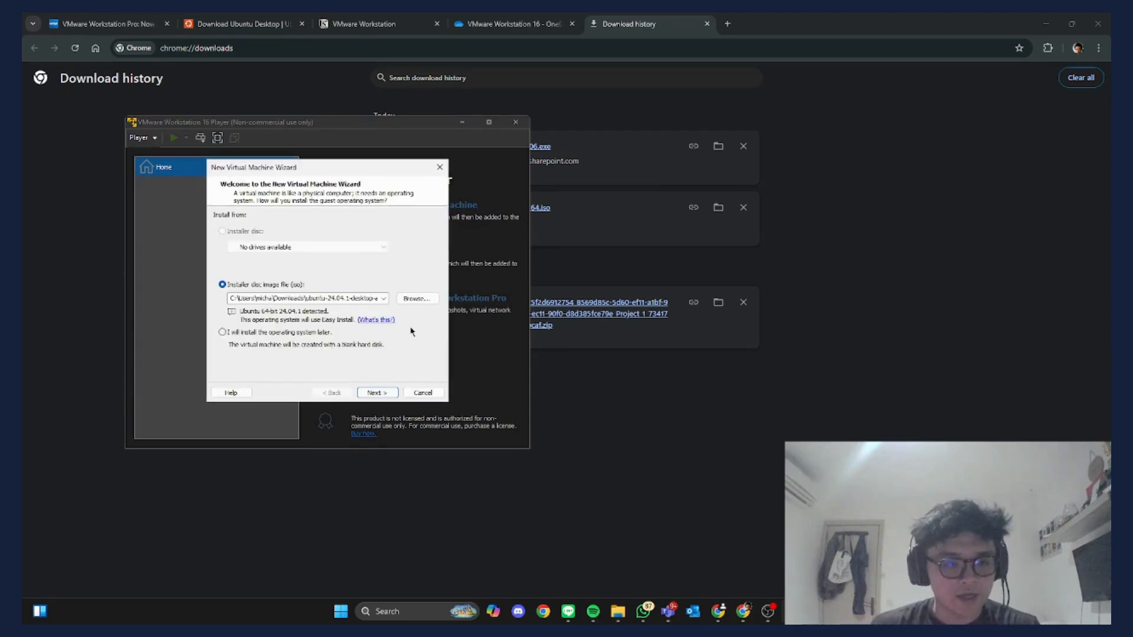
left_click(768, 611)
left_click(768, 612)
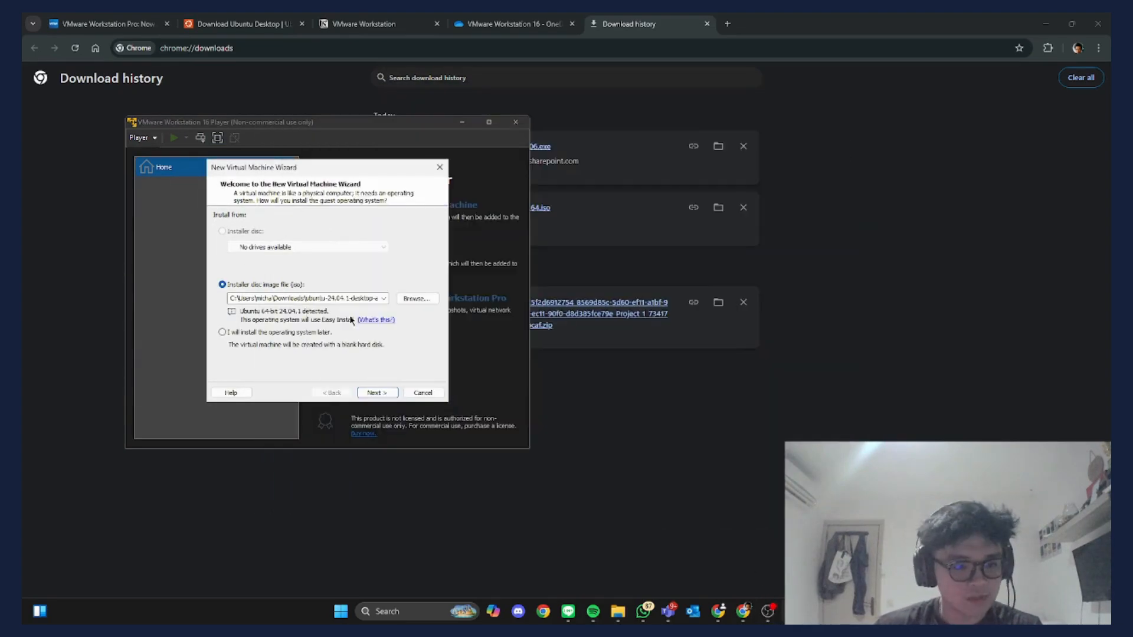
left_click(416, 298)
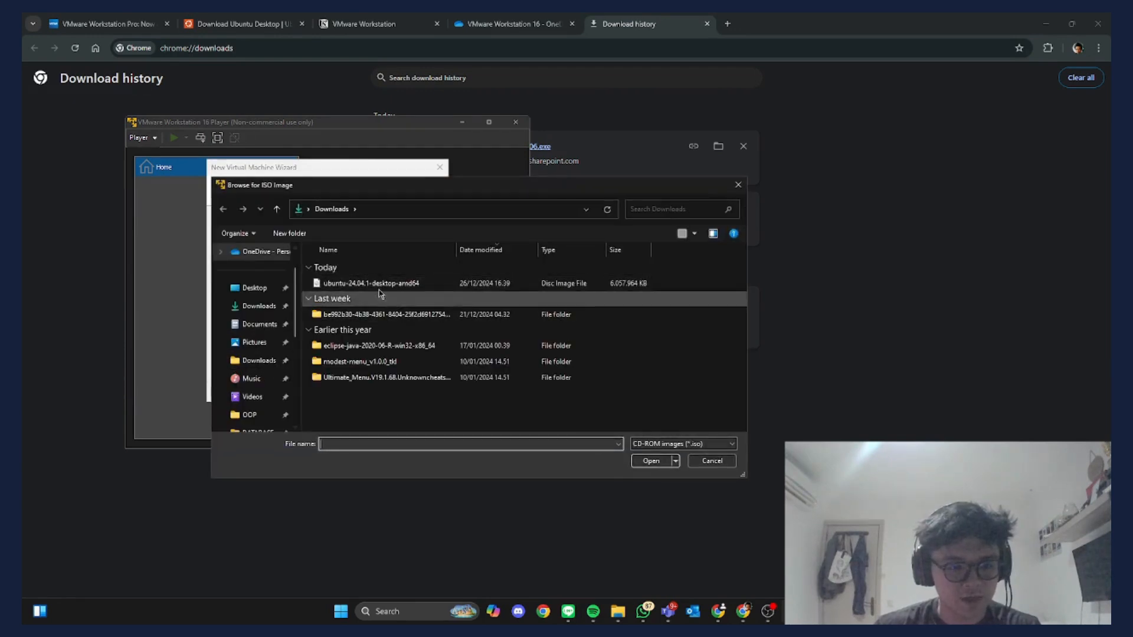
left_click(423, 287)
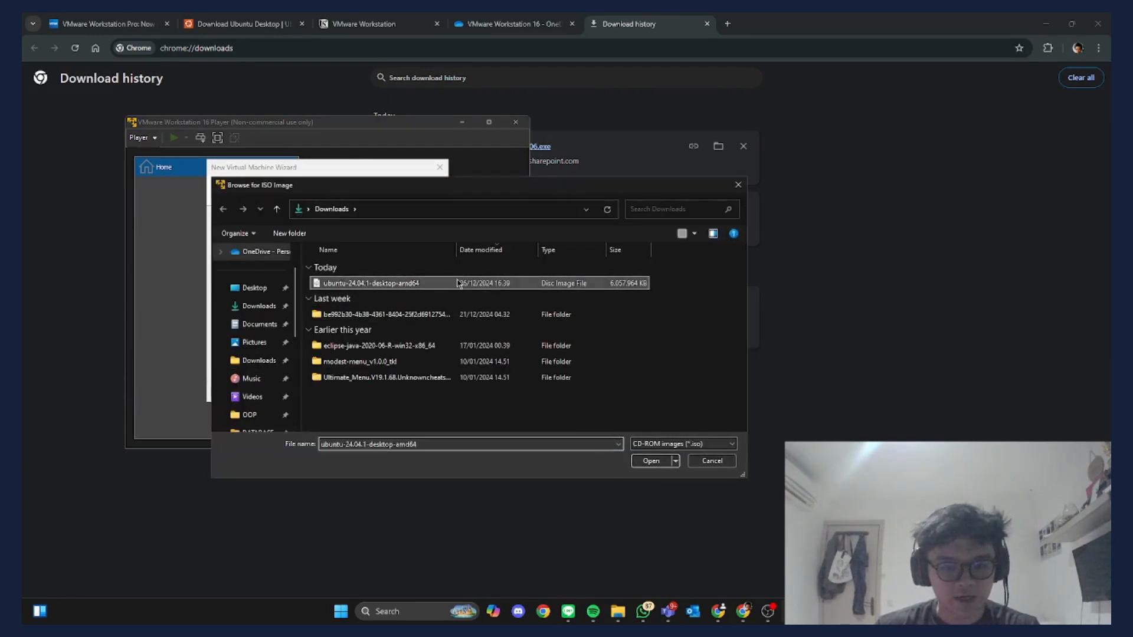
left_click(652, 461)
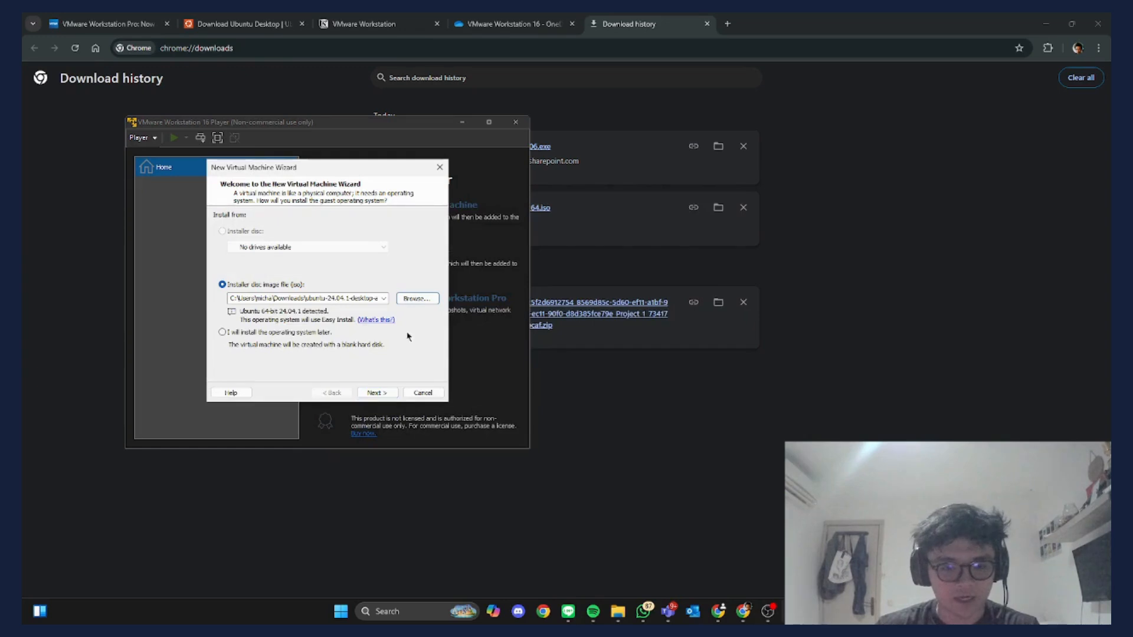
left_click(376, 392)
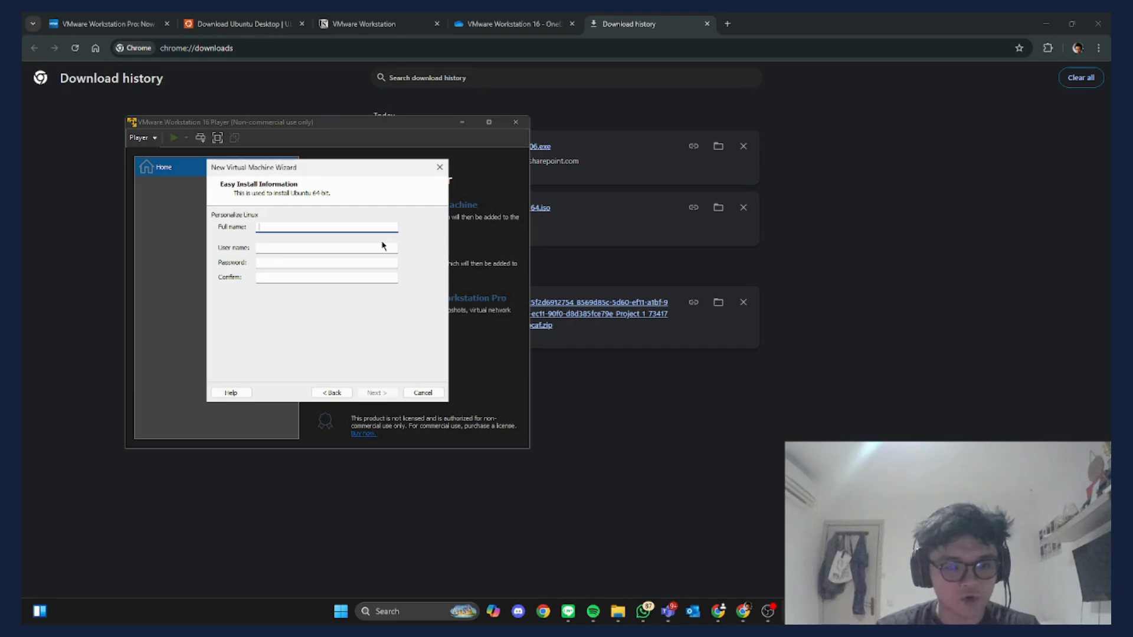
- Fill the Easy Install full name, user name and password fields with a placeholder value
type("user")
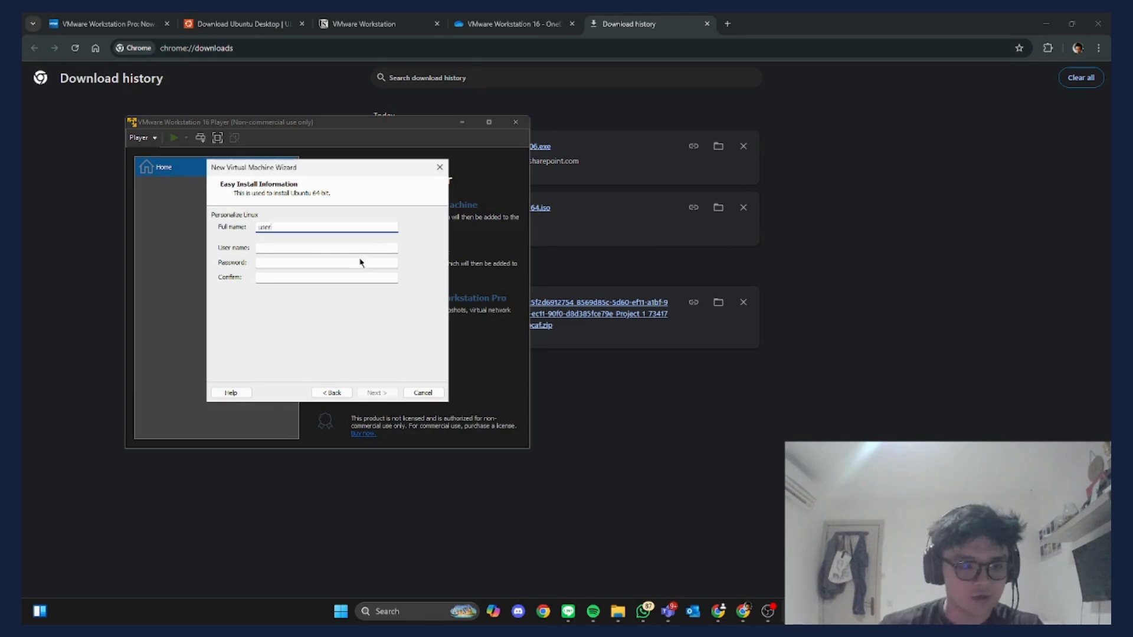
left_click(317, 247)
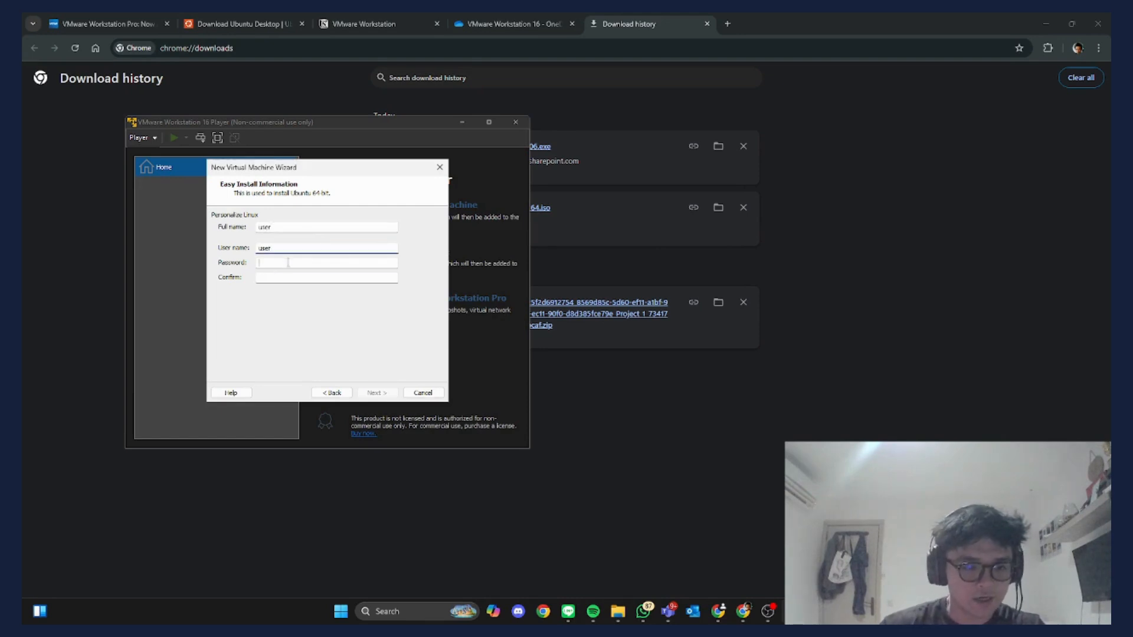
key("Tab")
key("Tab")
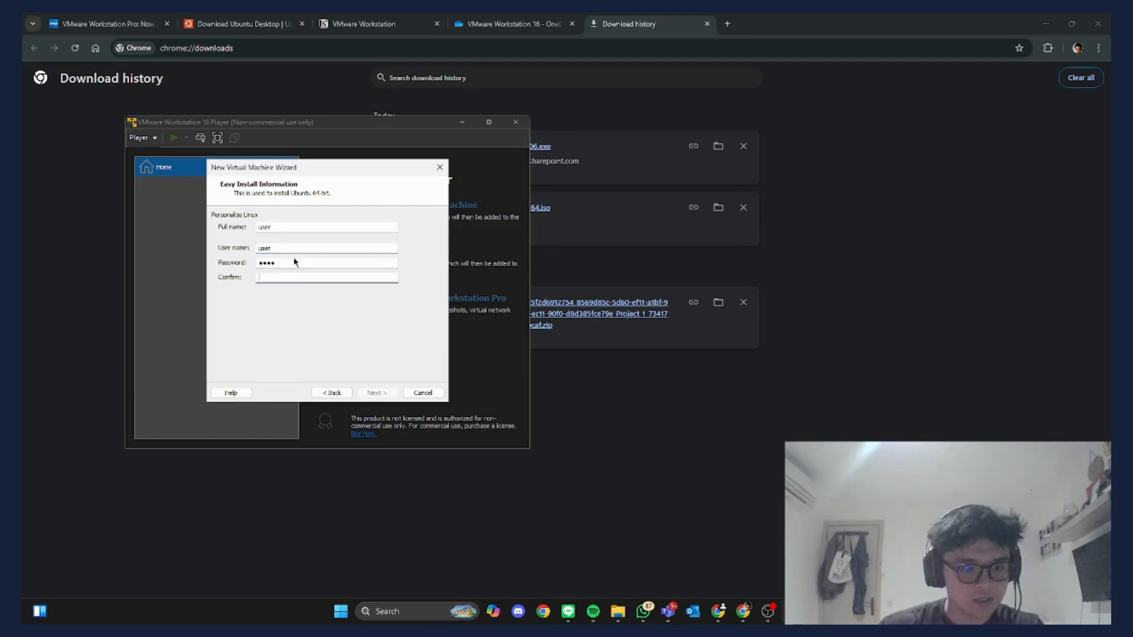
- Replace the full name, user name, password and confirmation with the account holder's values
double_click(285, 229)
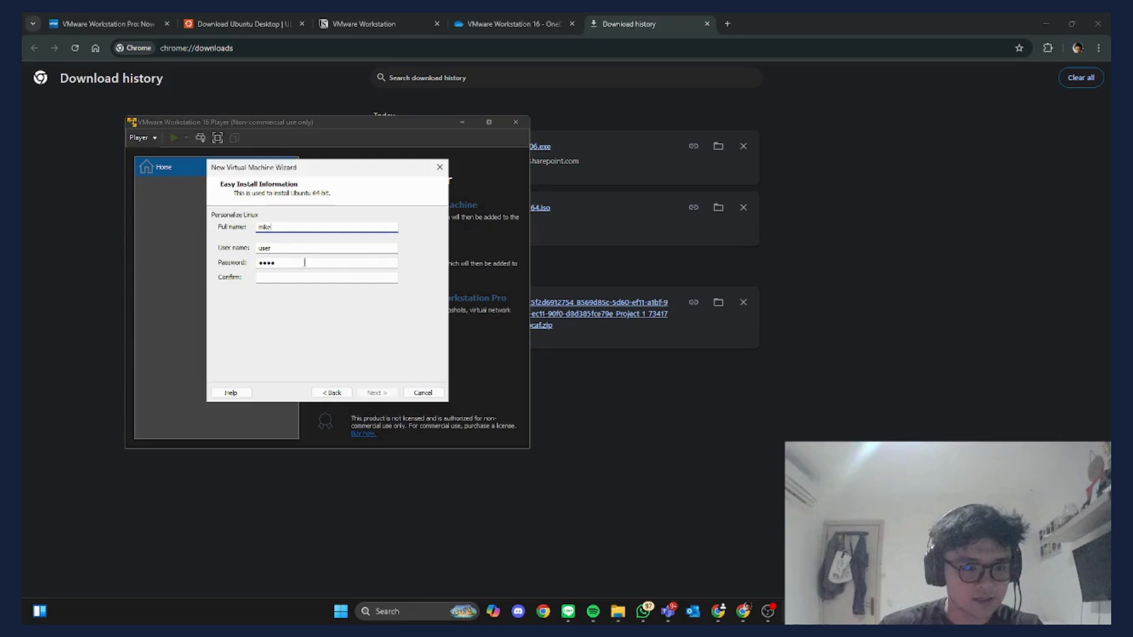
key("Tab")
key("Tab")
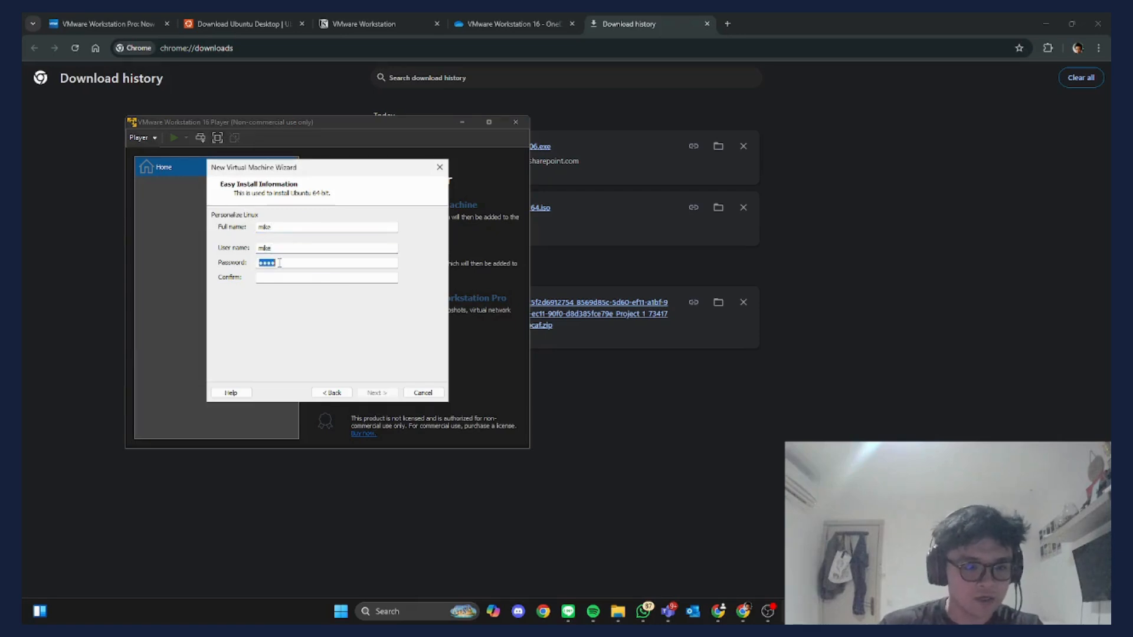
key("Tab")
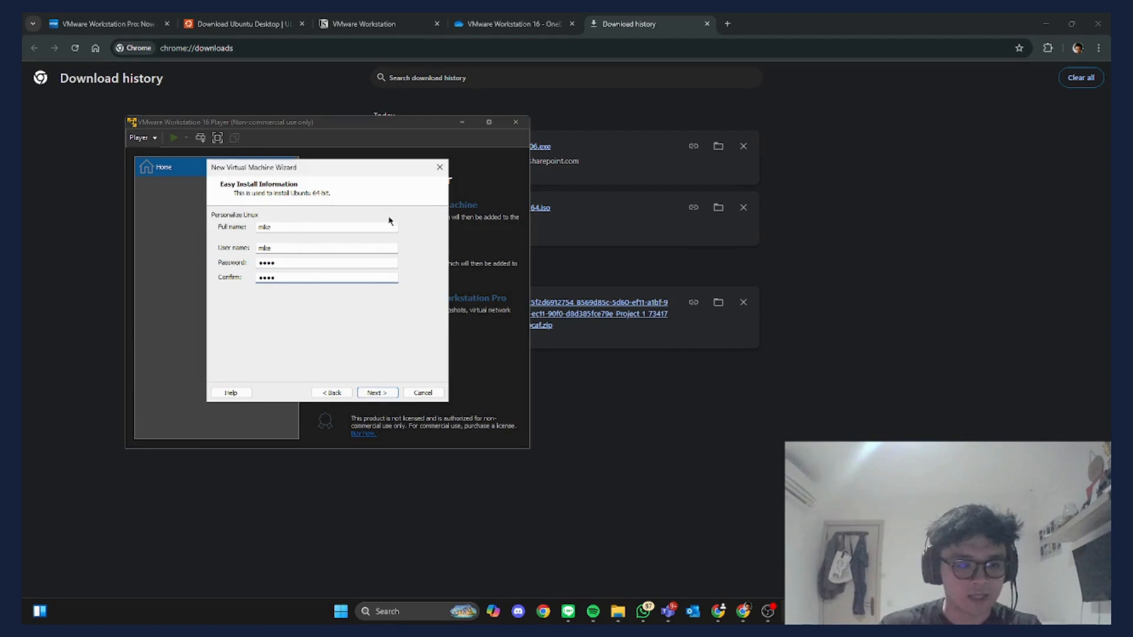
left_click(384, 393)
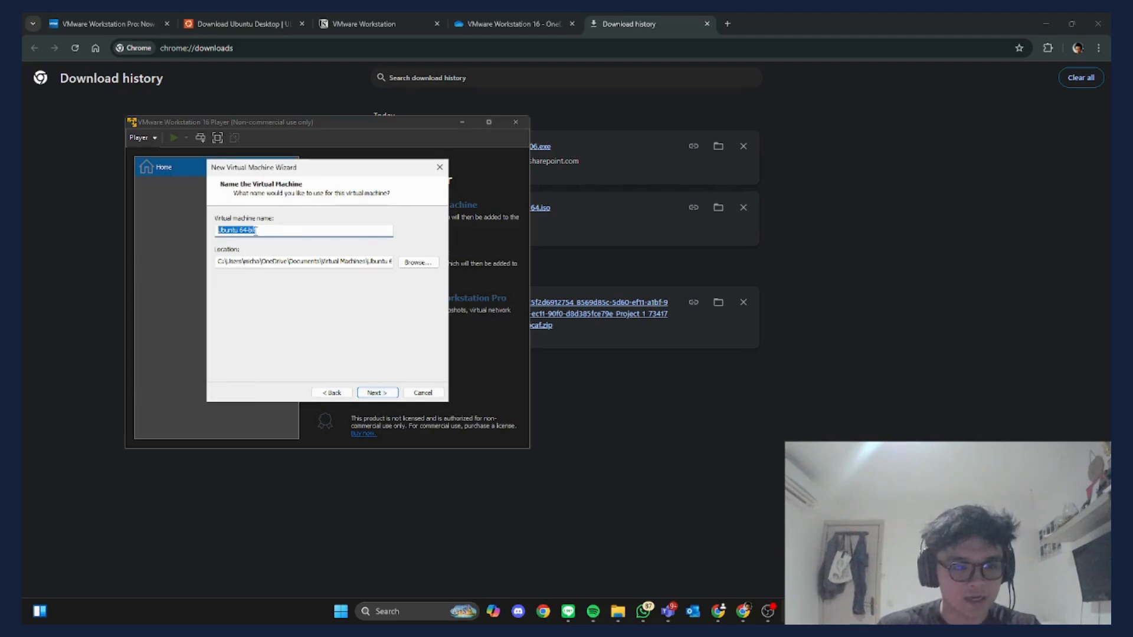
- Keep the machine name Ubuntu 64-bit and its default storage location
left_click(221, 225)
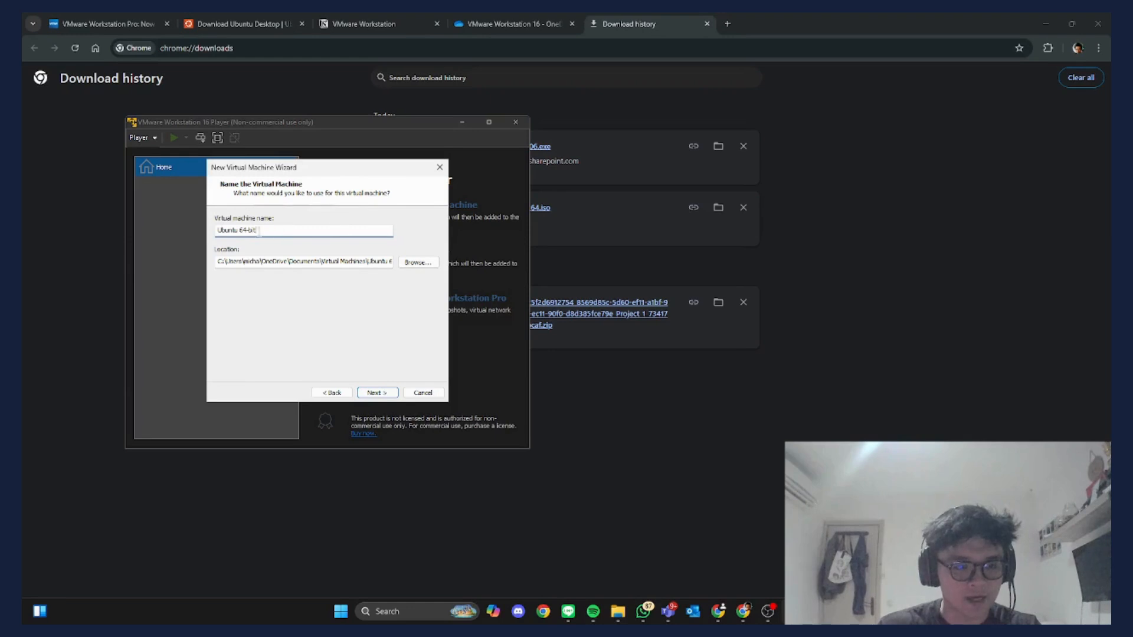
double_click(233, 230)
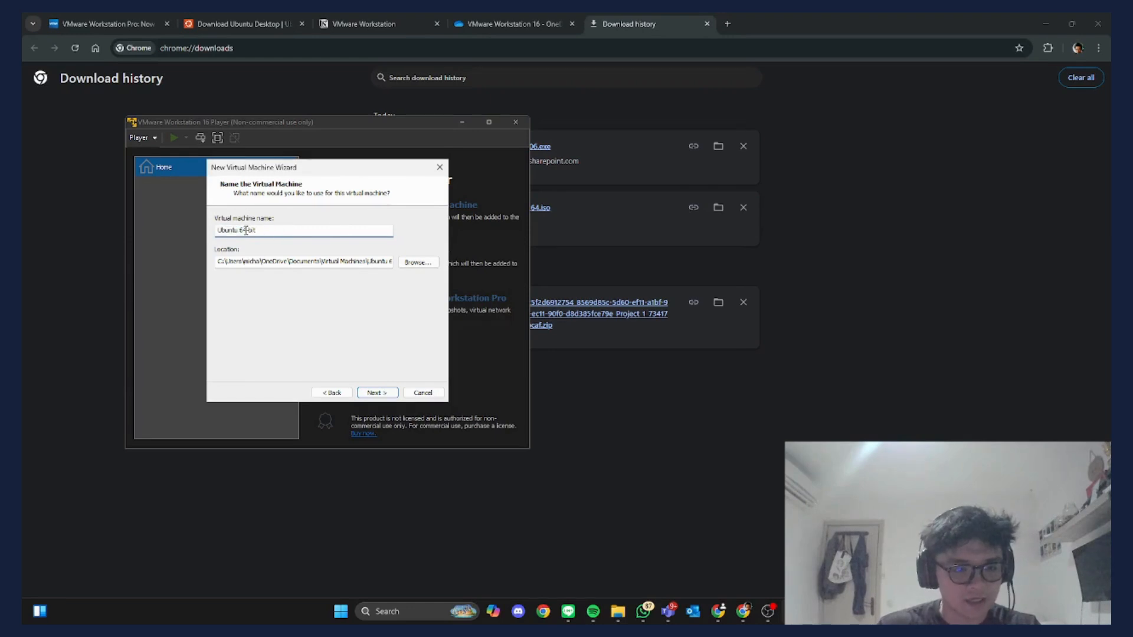
double_click(246, 230)
double_click(268, 230)
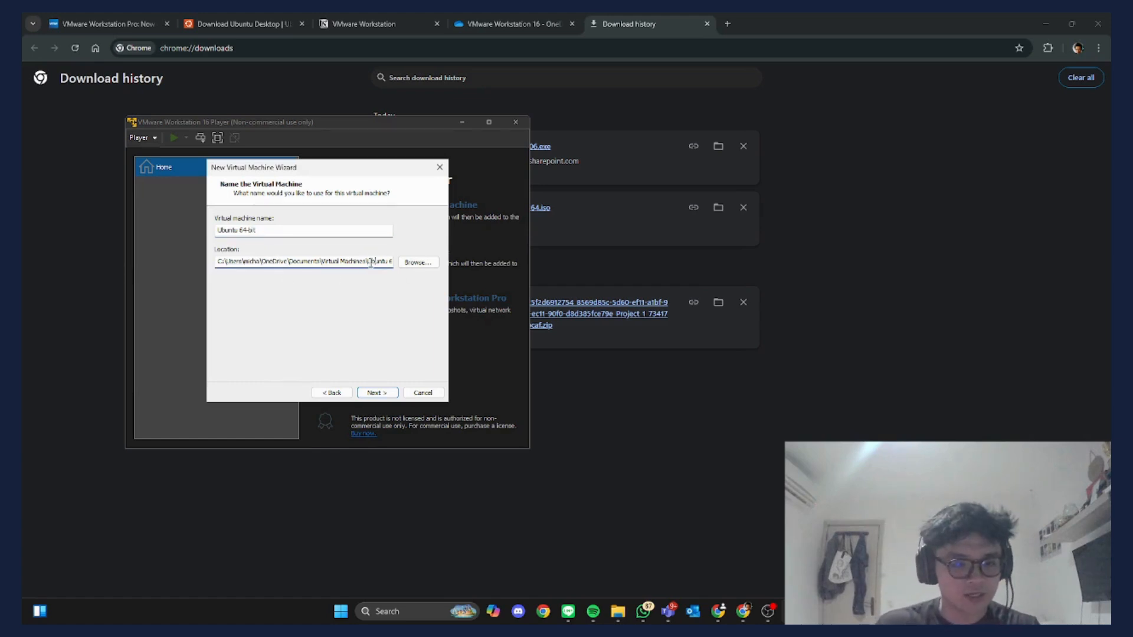
key("Tab")
double_click(330, 261)
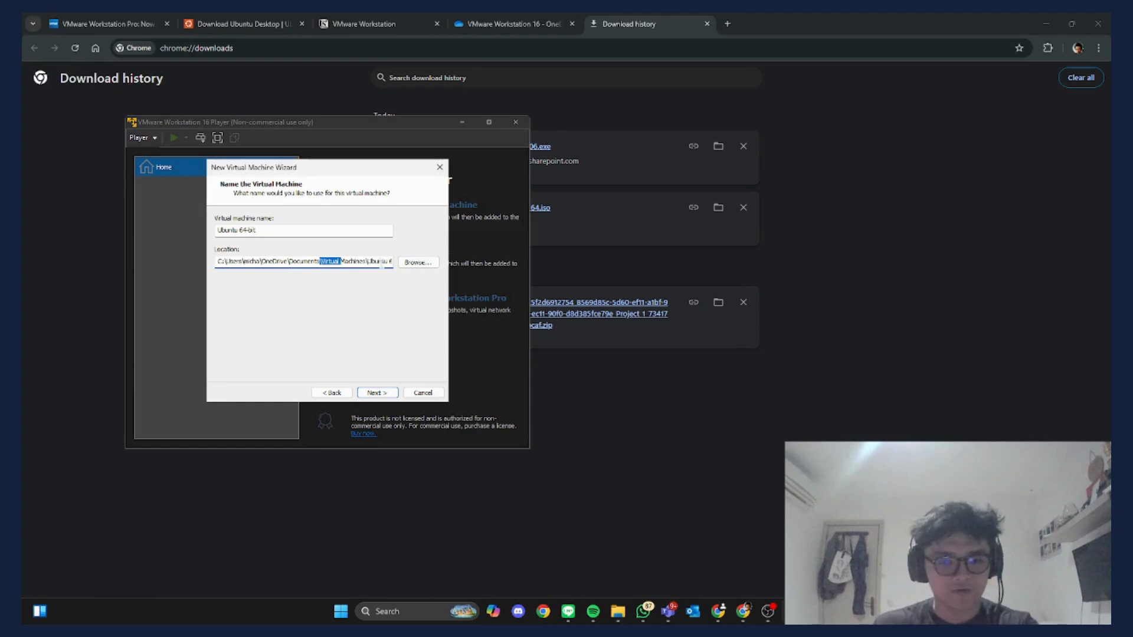
double_click(378, 261)
left_click(380, 397)
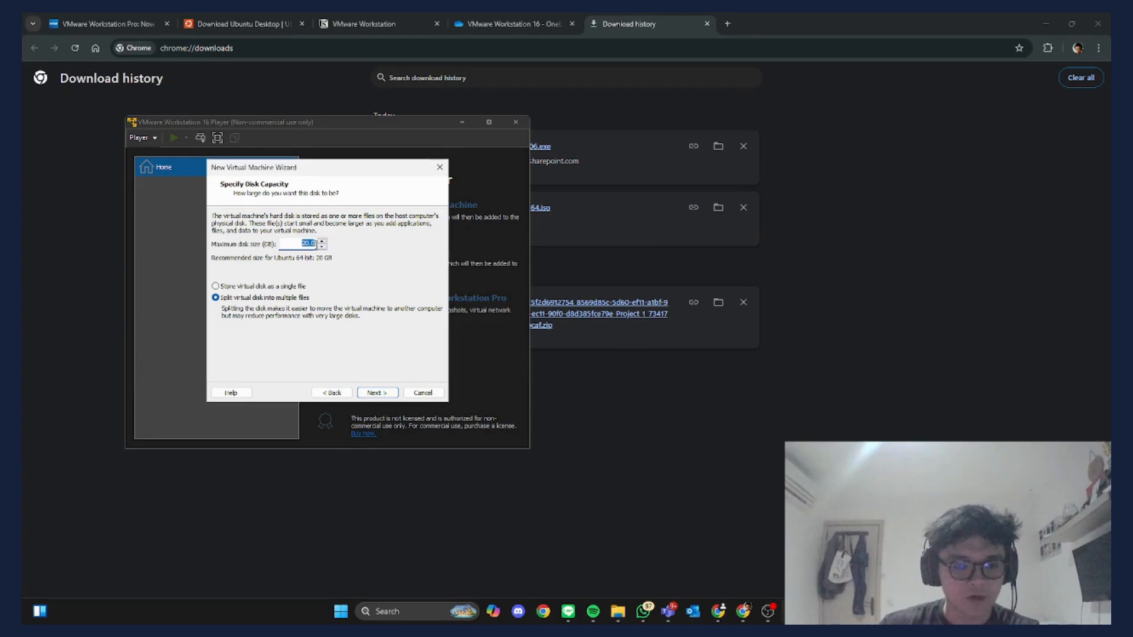
left_click(303, 244)
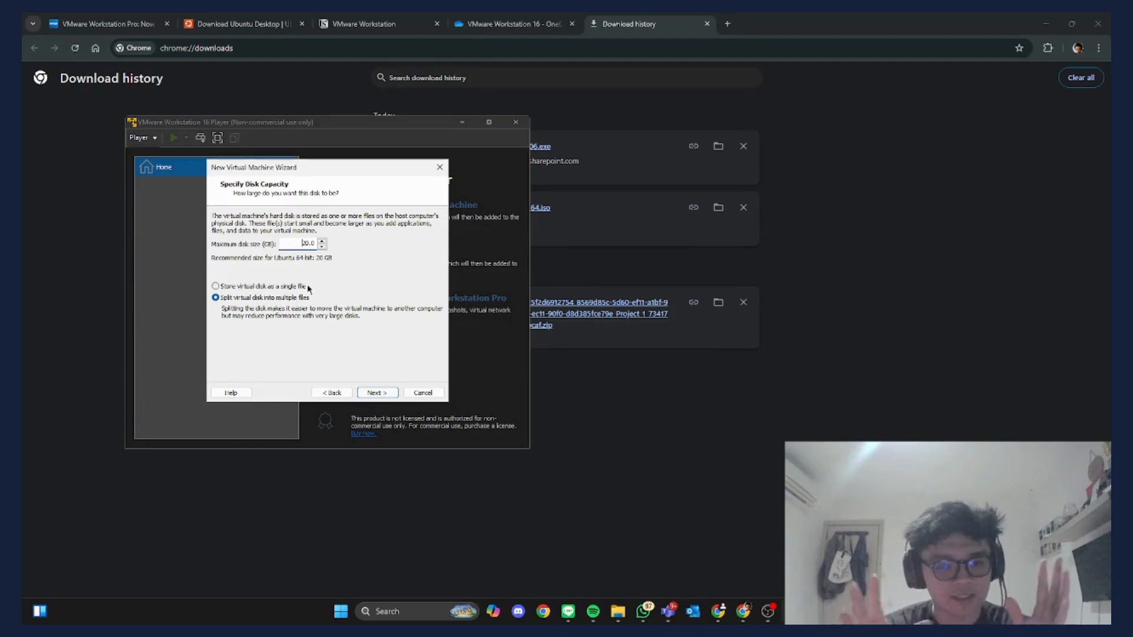
left_click(215, 286)
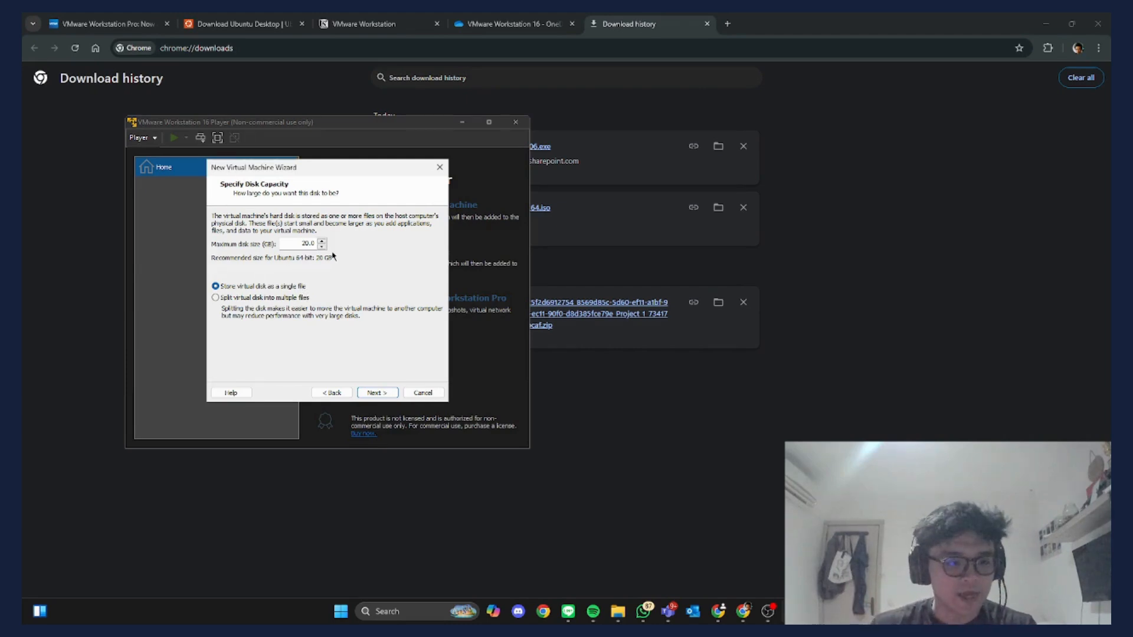
left_click(217, 298)
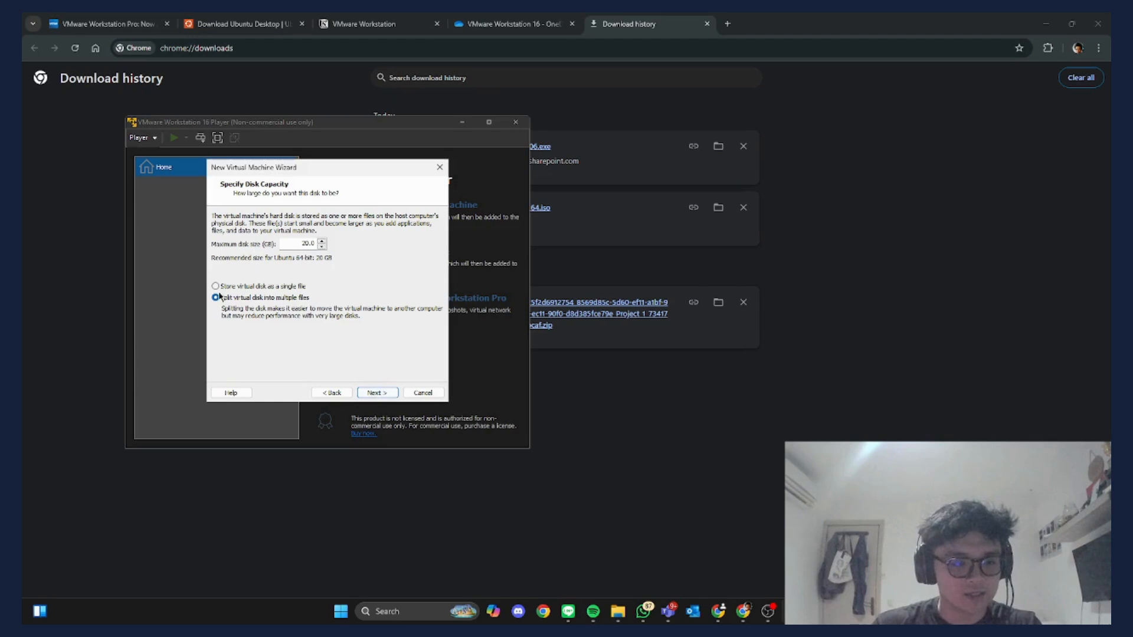
- Review the summary and create the Ubuntu 64-bit VM with 20 GB disk and 4096 MB memory
left_click(376, 393)
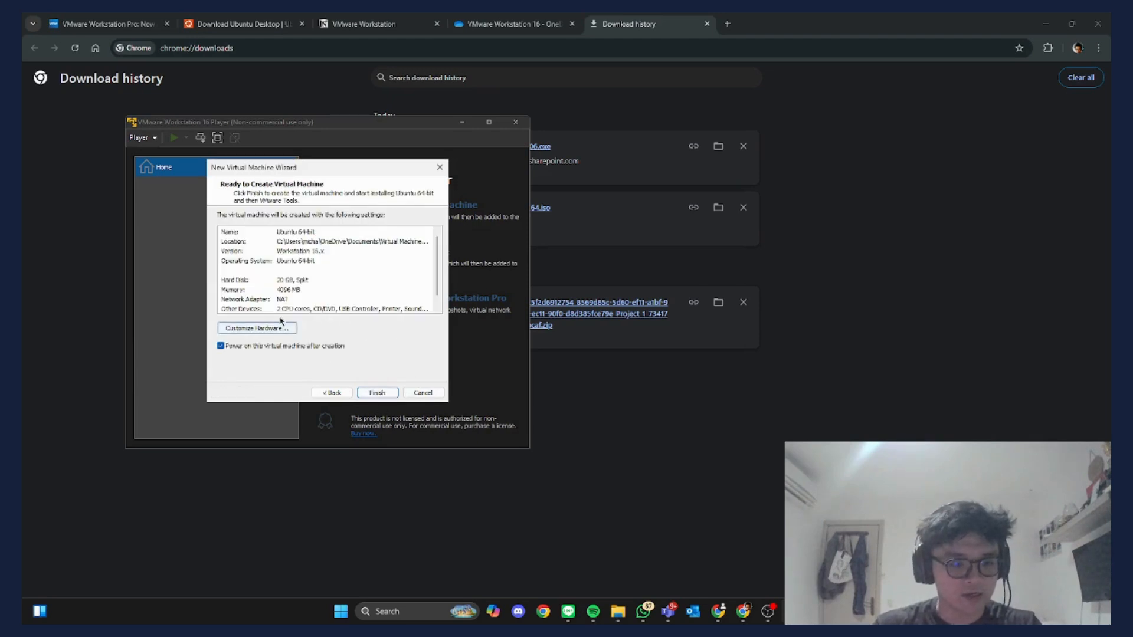
scroll(310, 256, "down", 1)
scroll(313, 258, "up", 1)
scroll(363, 263, "down", 1)
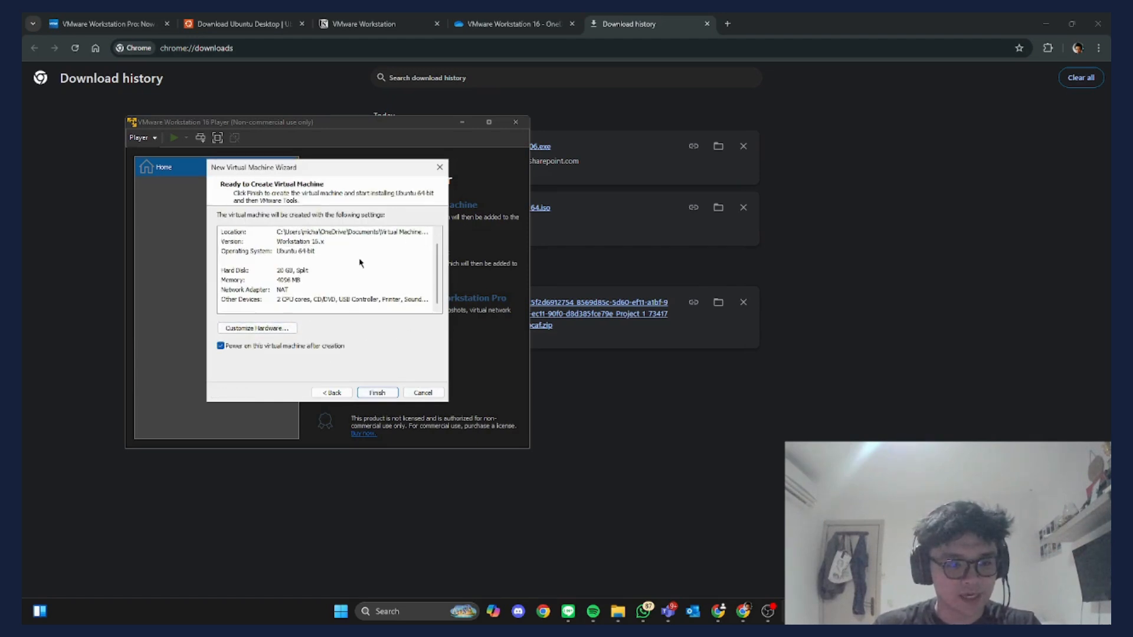
scroll(358, 288, "up", 1)
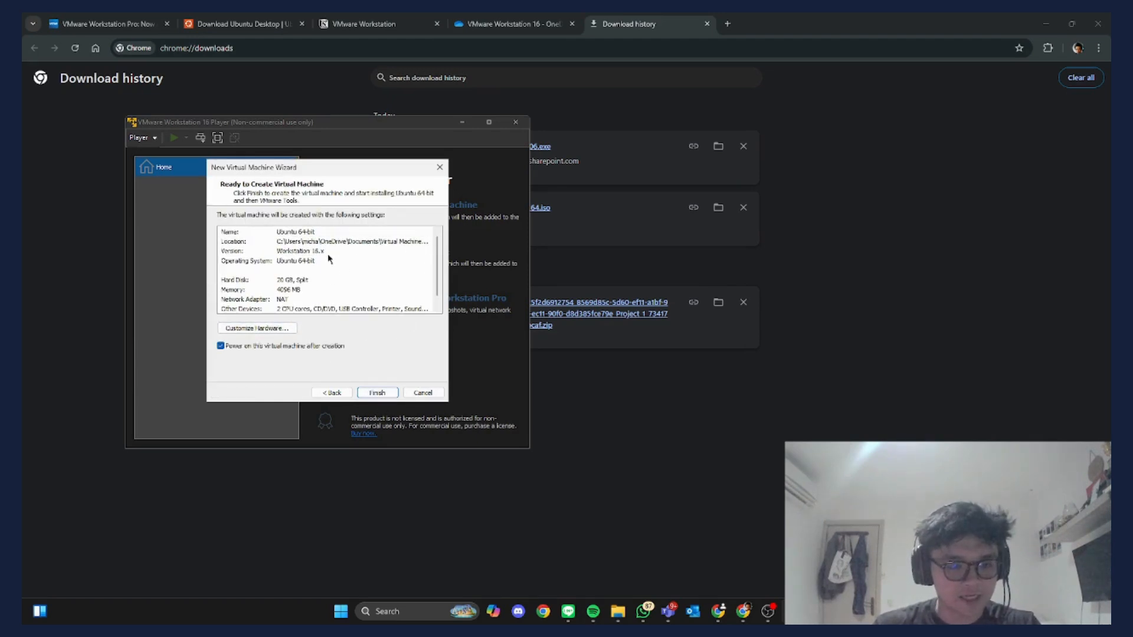
scroll(268, 287, "down", 1)
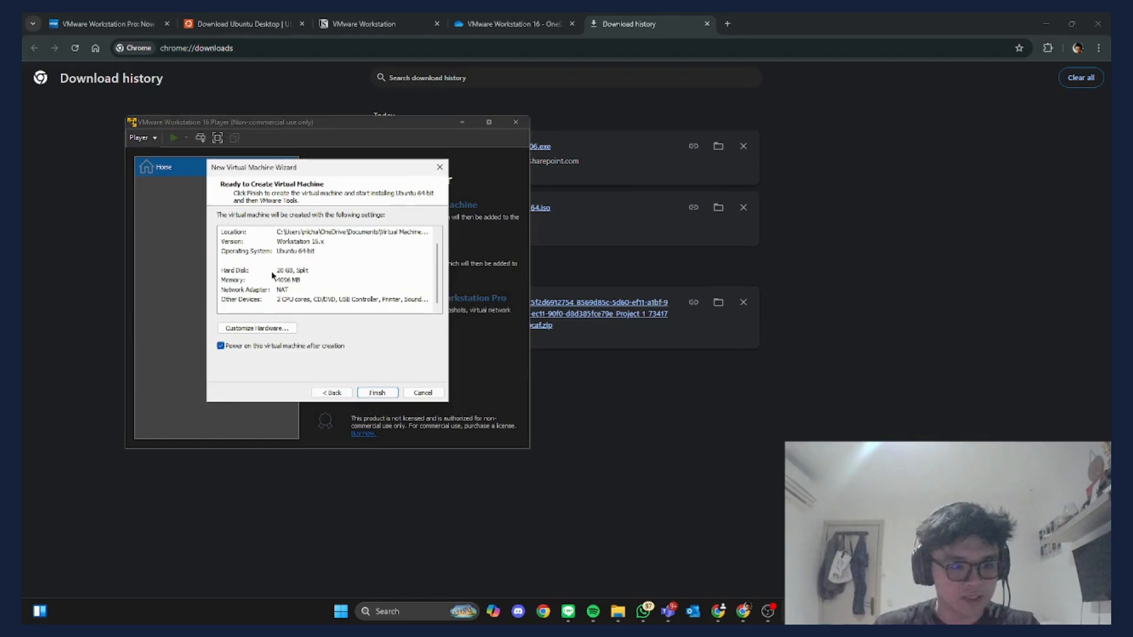
scroll(330, 283, "up", 1)
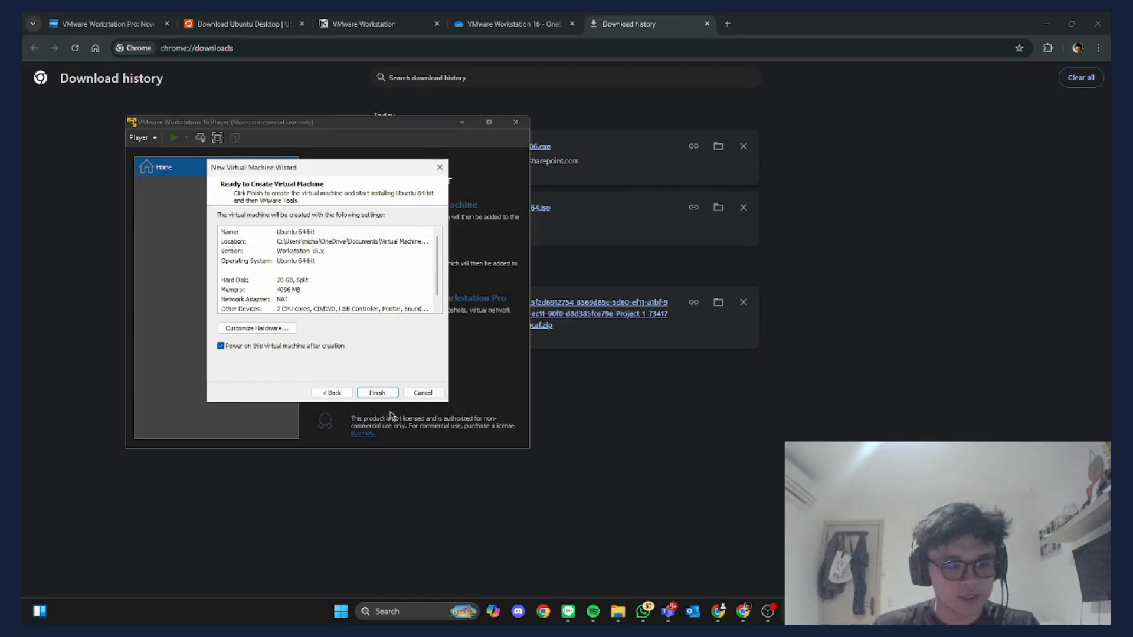
scroll(297, 293, "down", 1)
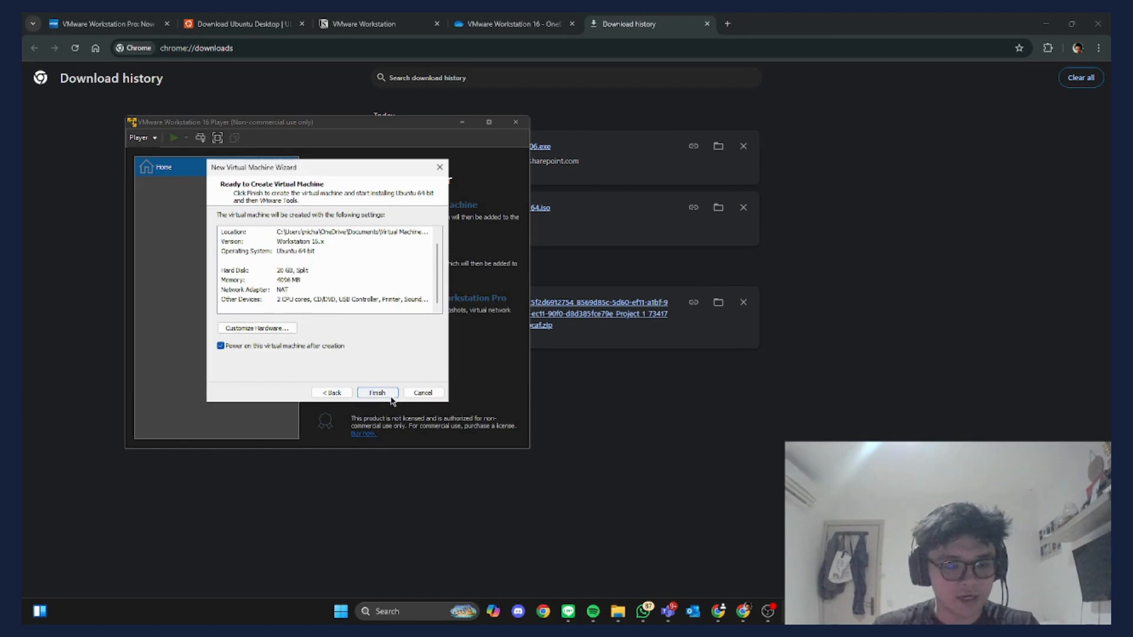
left_click(332, 393)
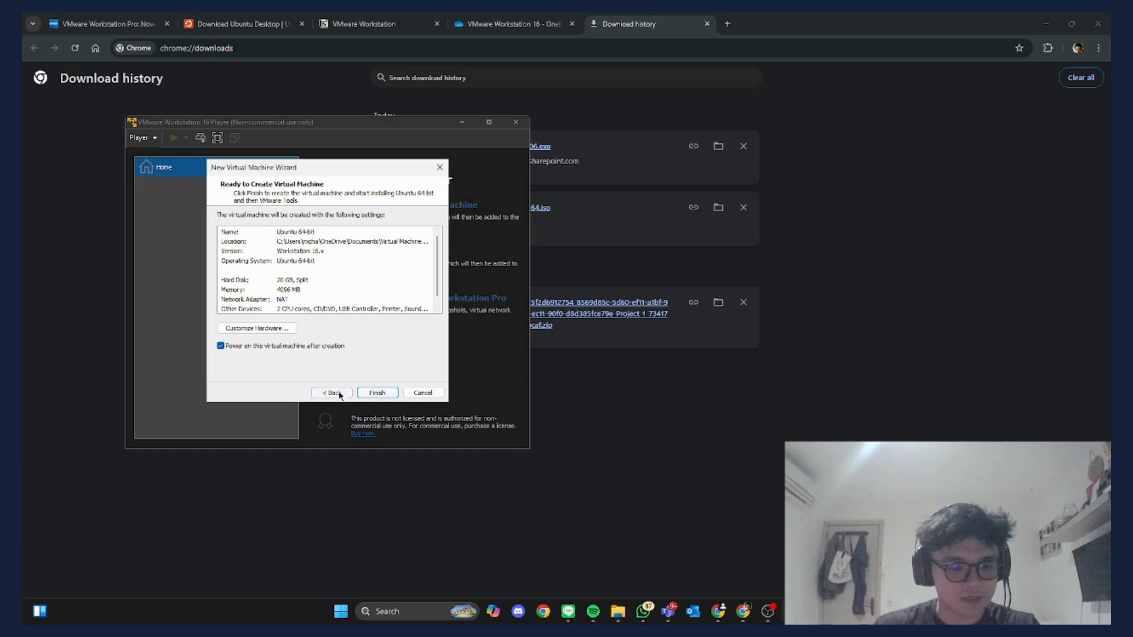
left_click(371, 393)
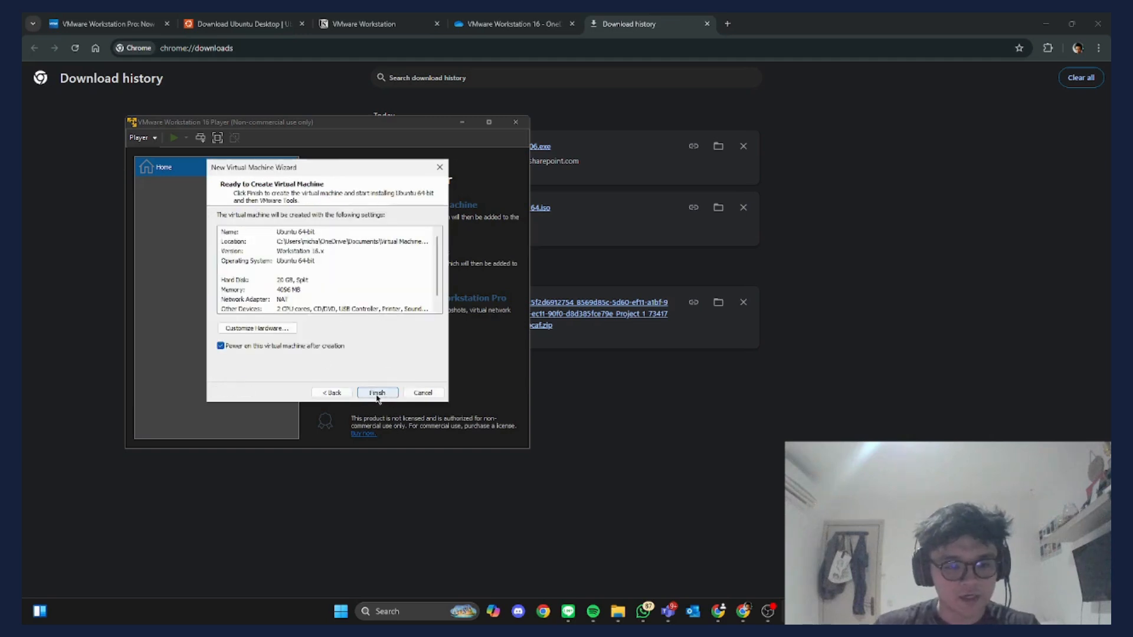
left_click(377, 393)
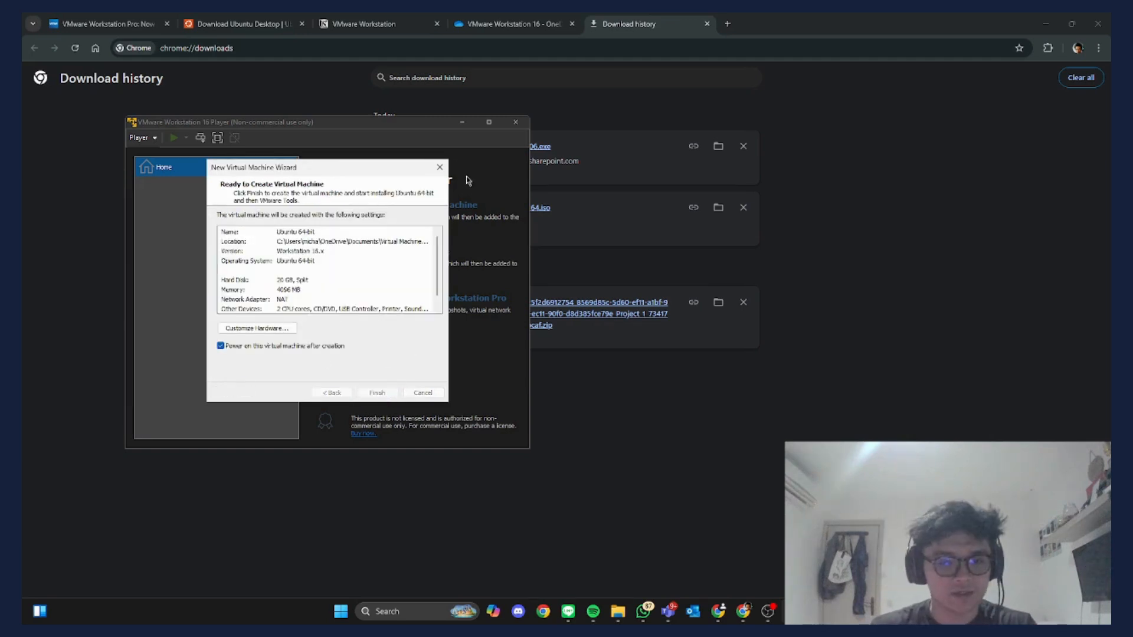
left_click(497, 124)
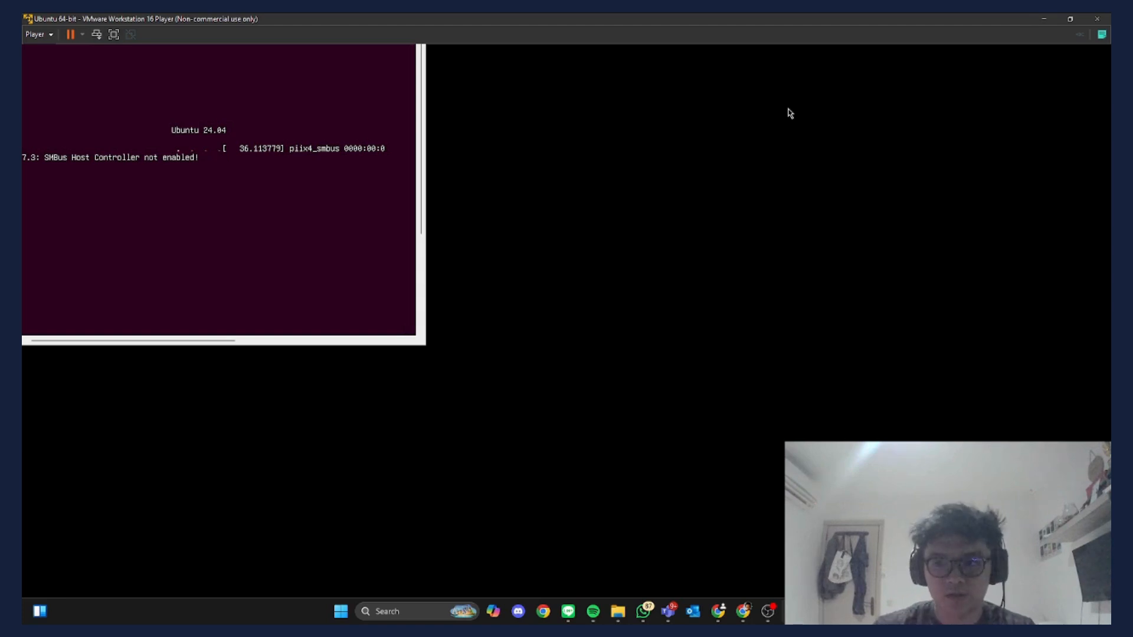
left_click(1070, 19)
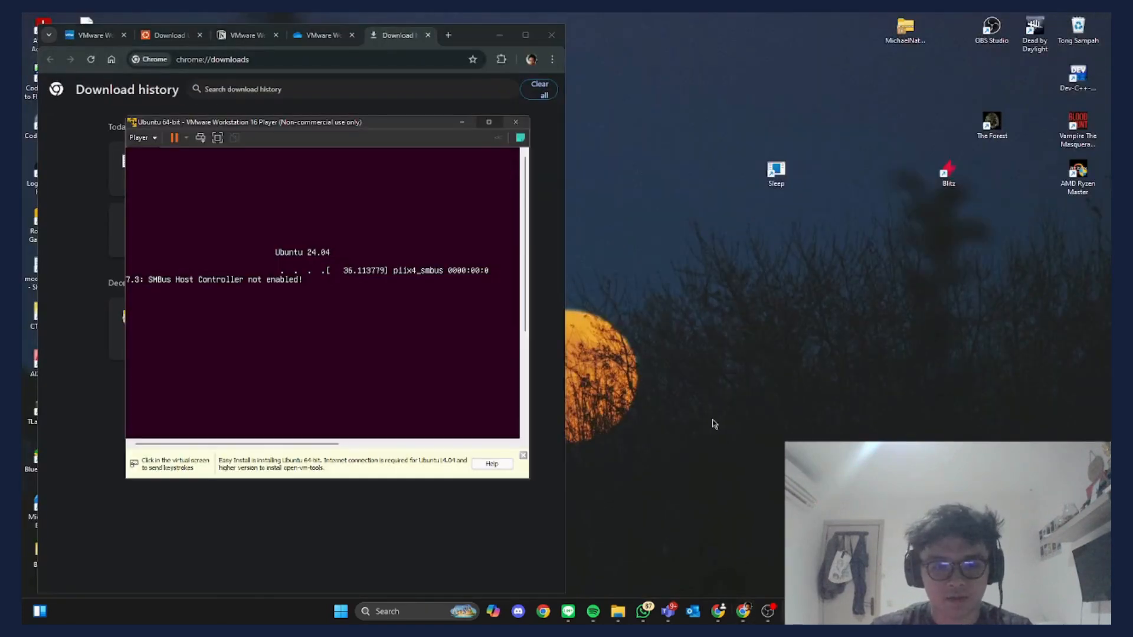
left_click_drag(417, 124, 729, 160)
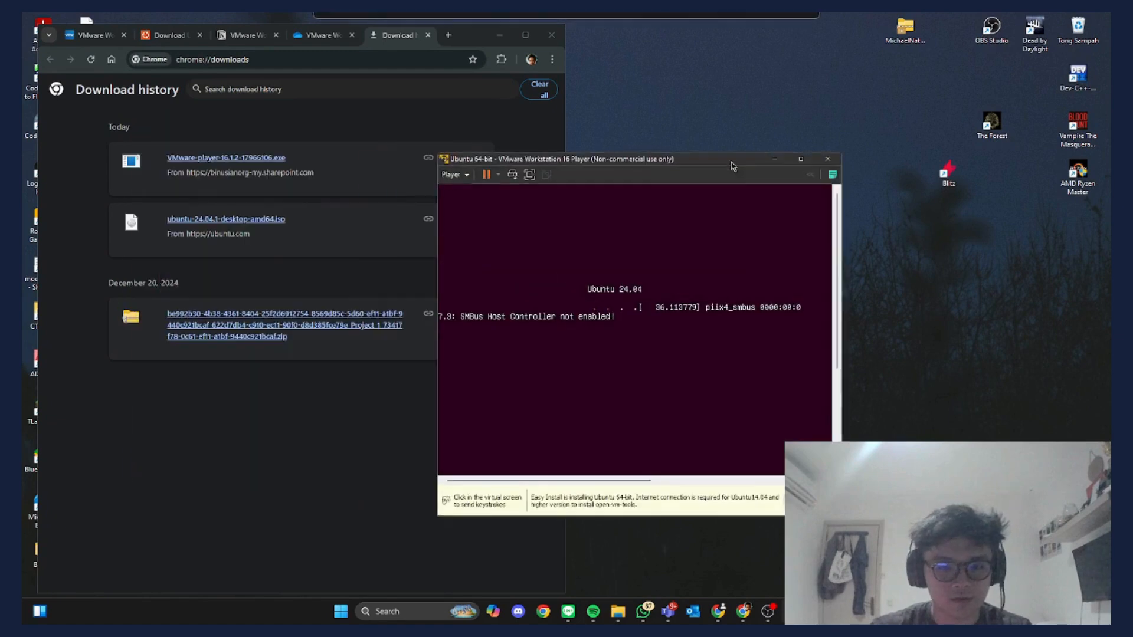
left_click(803, 158)
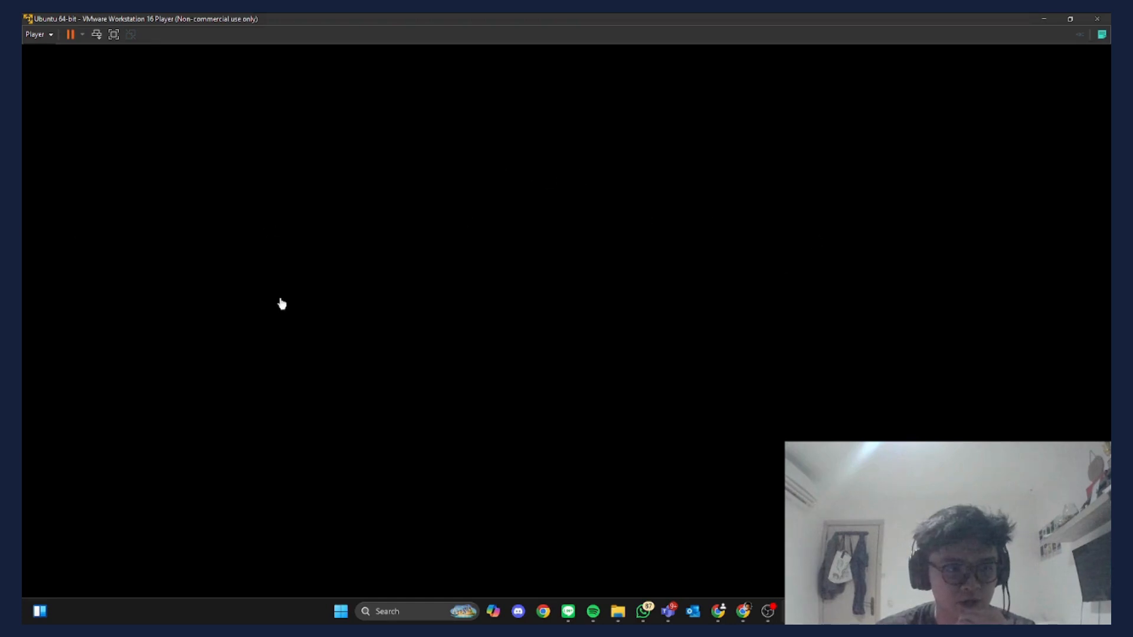
- Capture input into the VM and dismiss the stray window menu while Ubuntu boots
left_click(560, 267)
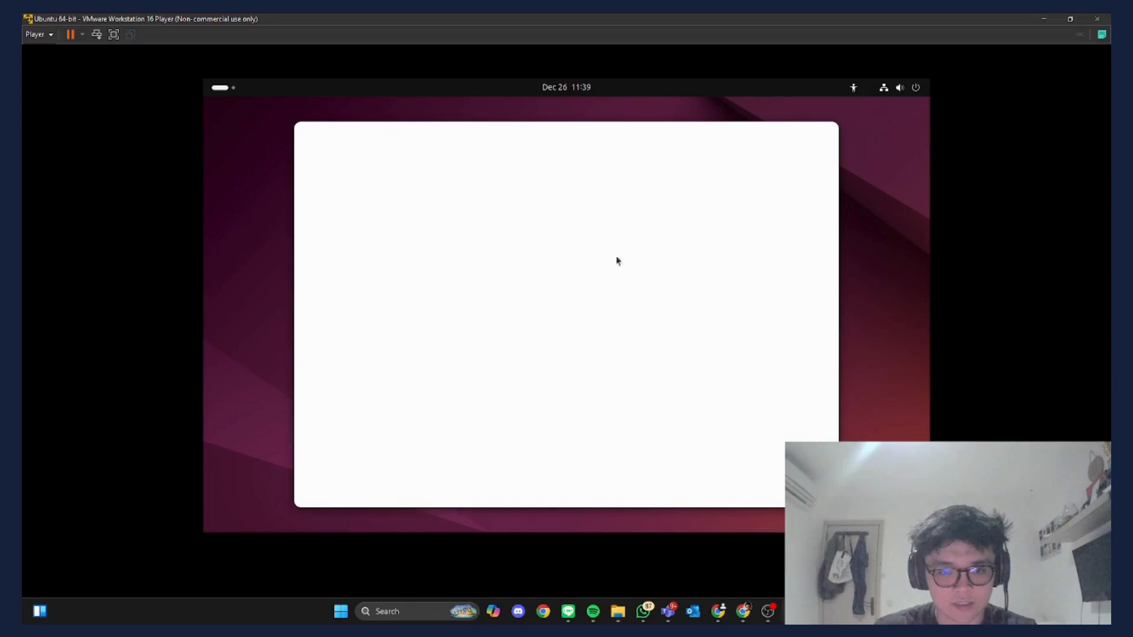
right_click(373, 14)
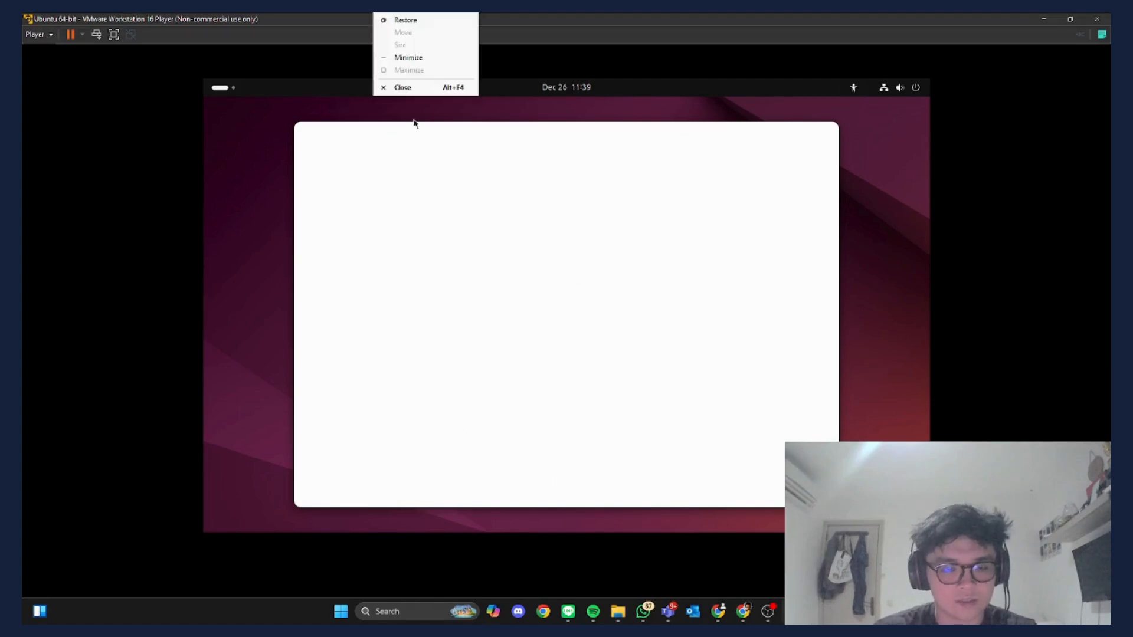
left_click(337, 103)
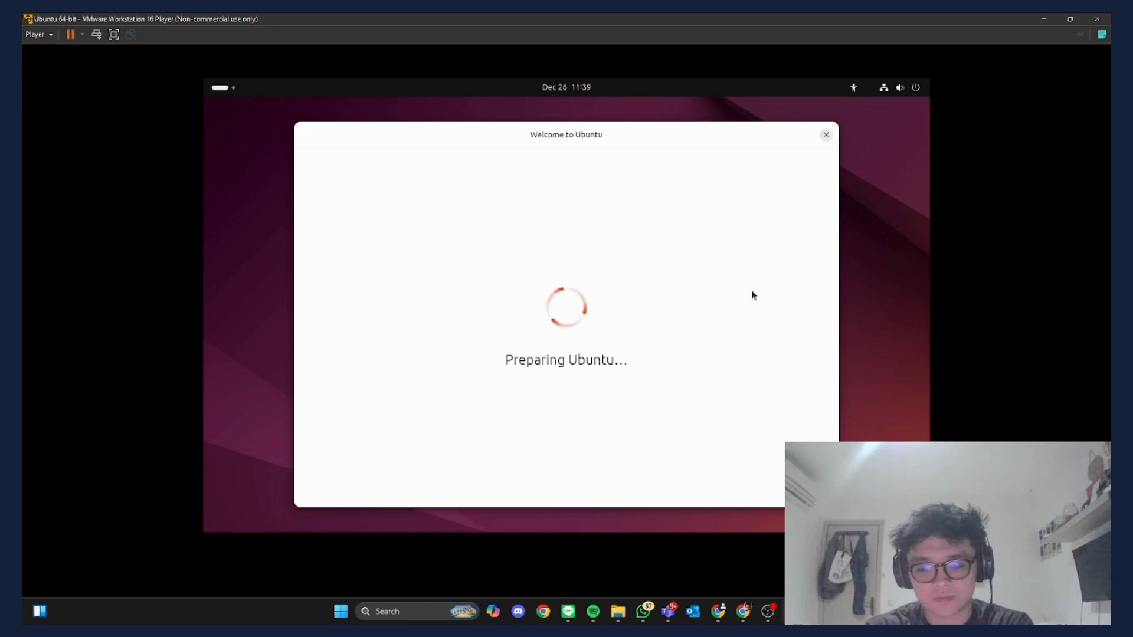
- Skip the Accessibility page, then close the Ubuntu installer at the Keyboard layout step
left_click(774, 613)
left_click(776, 612)
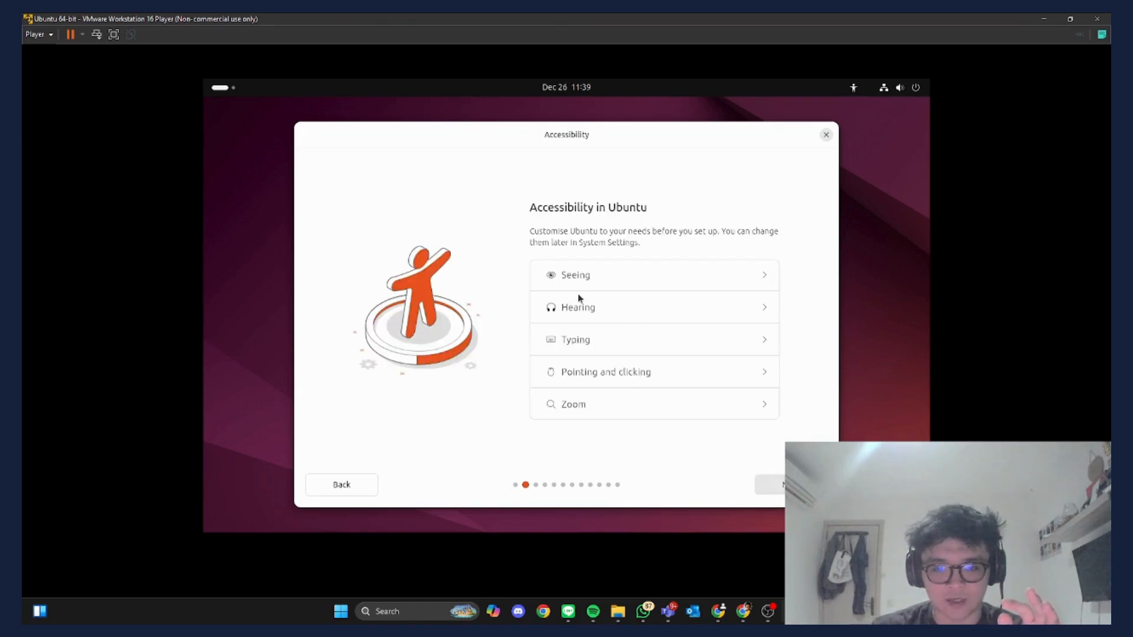
left_click(790, 485)
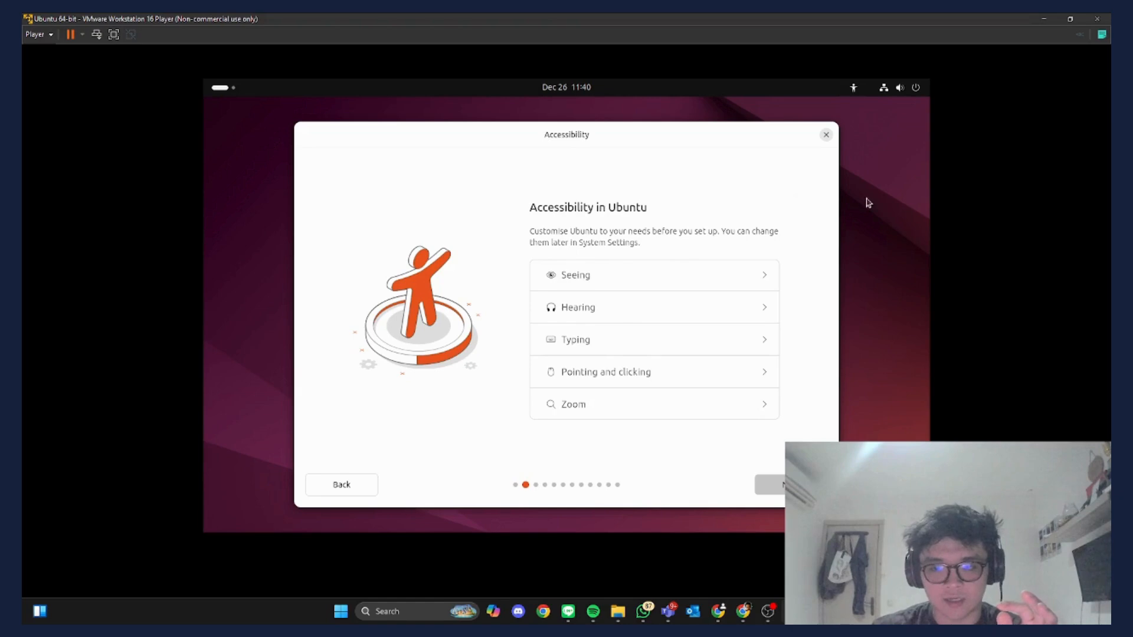
left_click(770, 485)
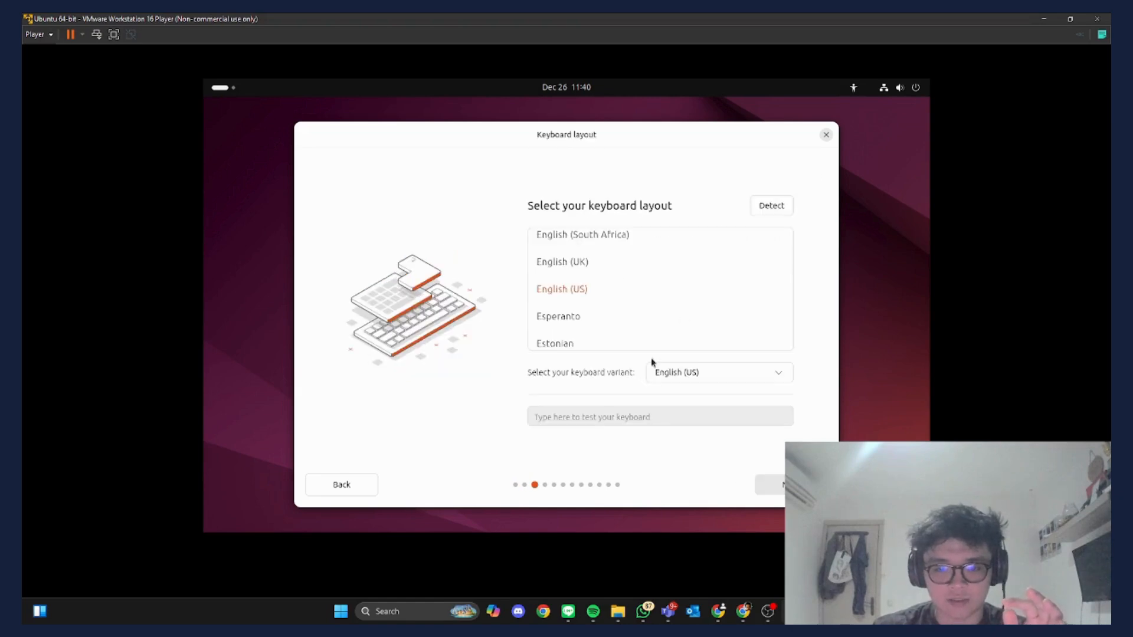
left_click(826, 135)
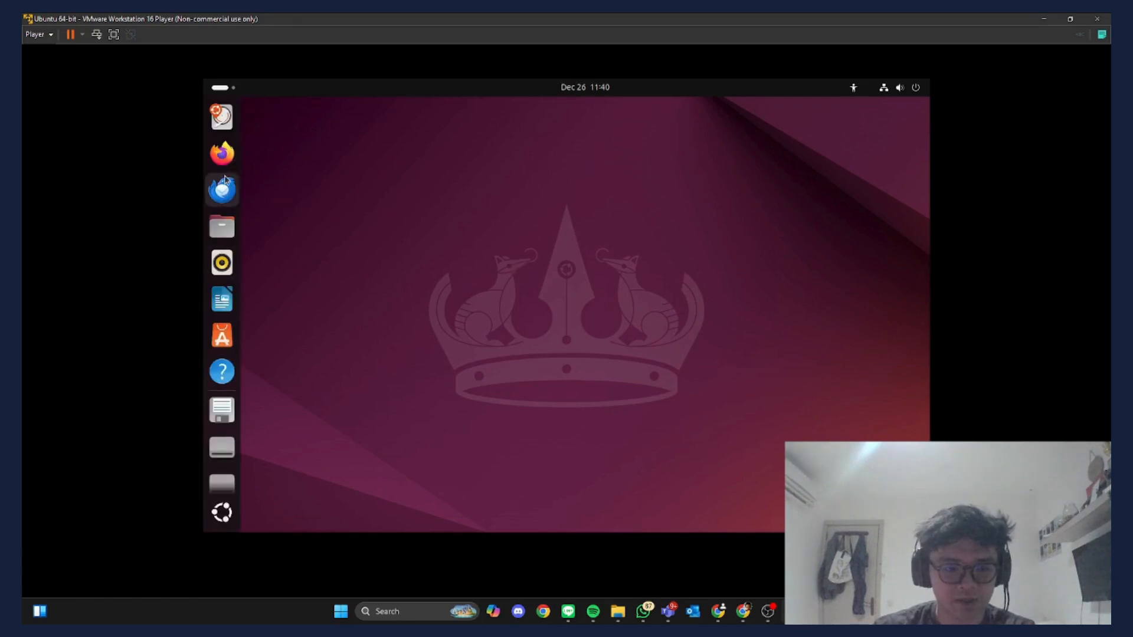
- Open Files to view the Ubuntu Home folder, then close it
left_click(222, 153)
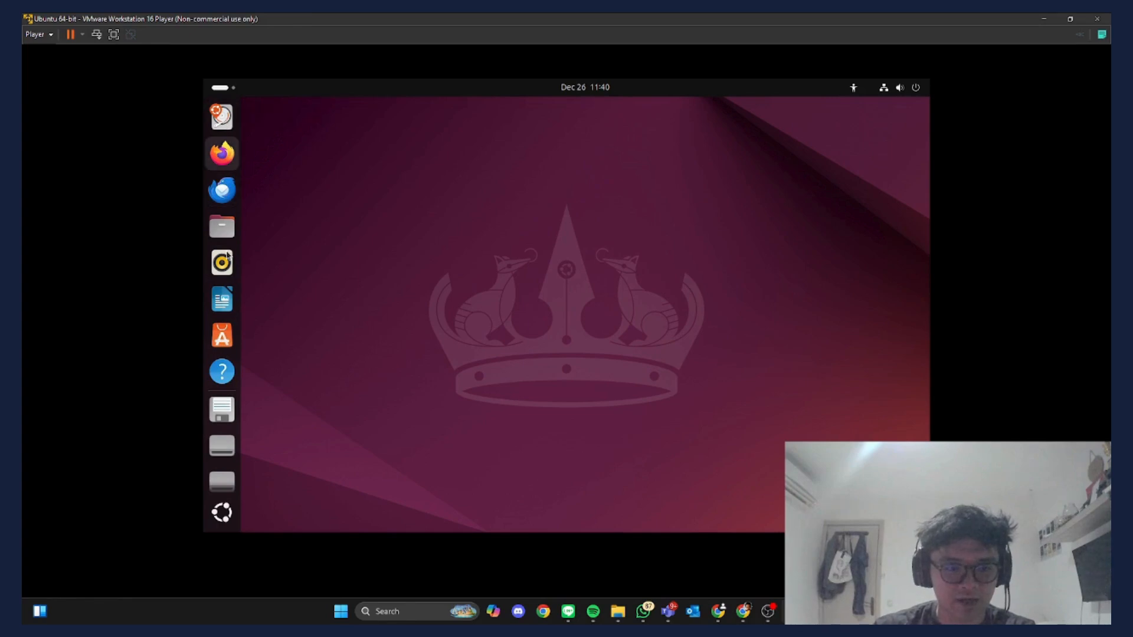
left_click(223, 230)
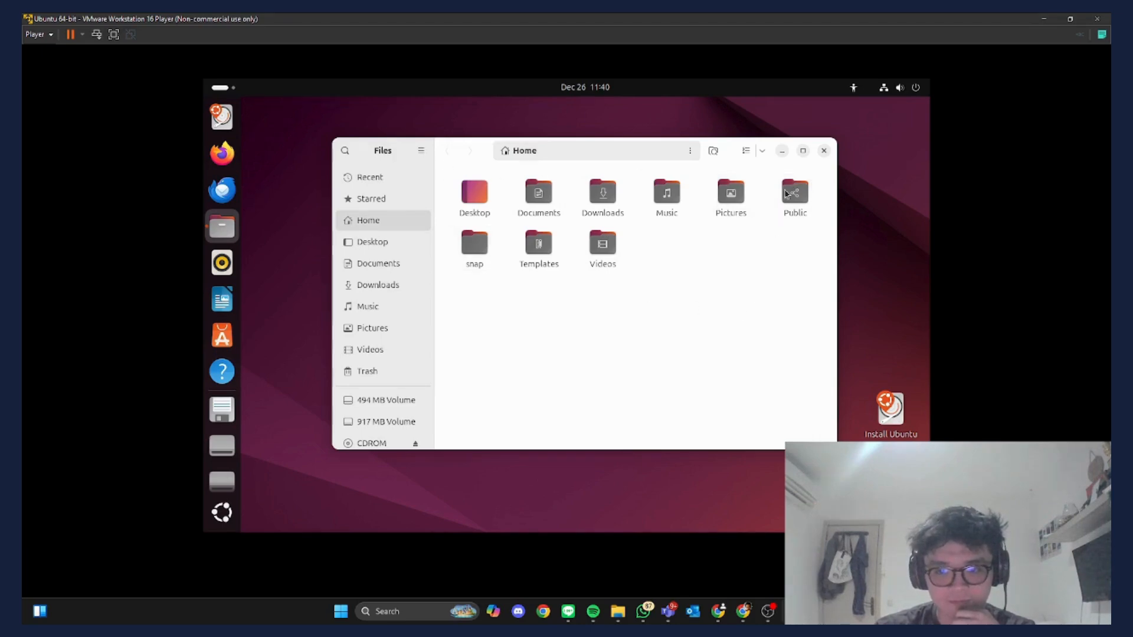
left_click(825, 151)
- Bring up the desktop's right-click context menu
right_click(338, 214)
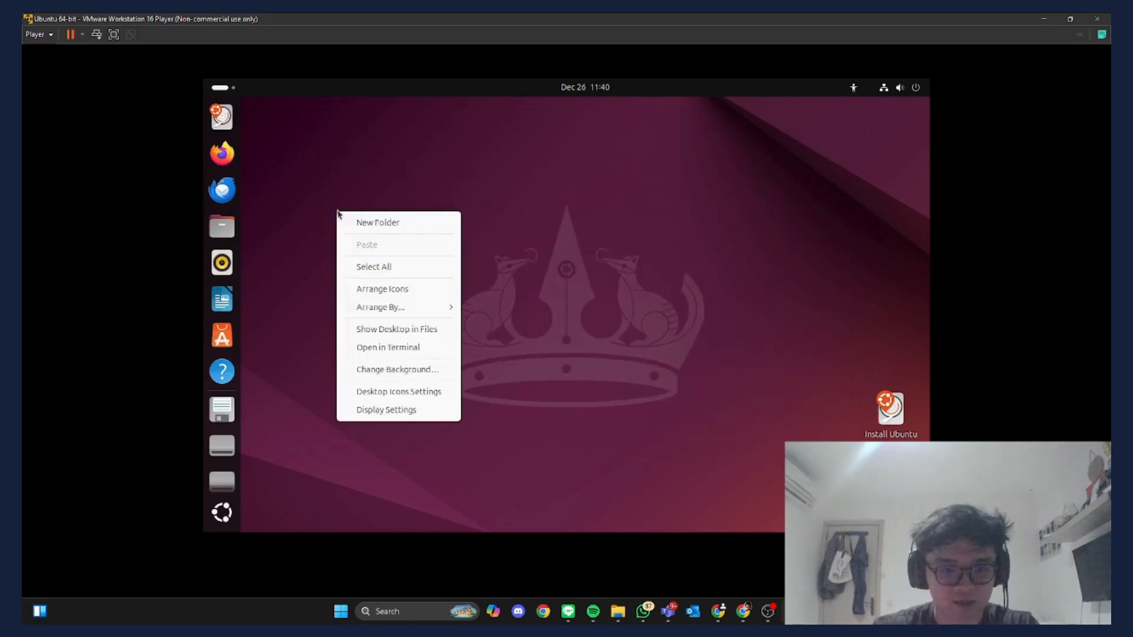
left_click(468, 178)
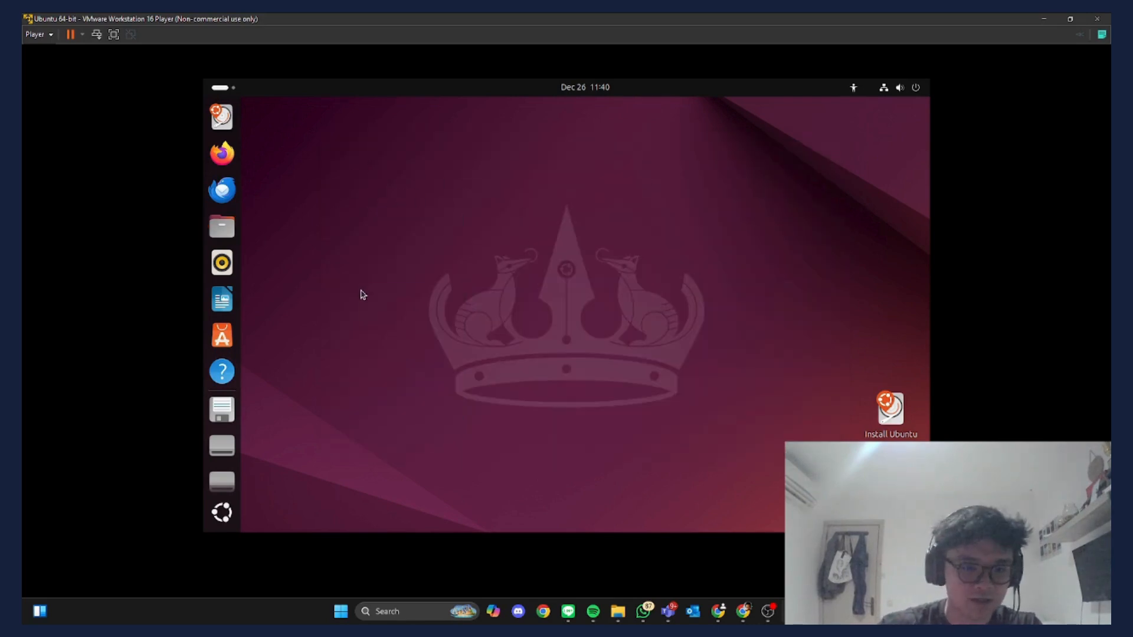
right_click(363, 294)
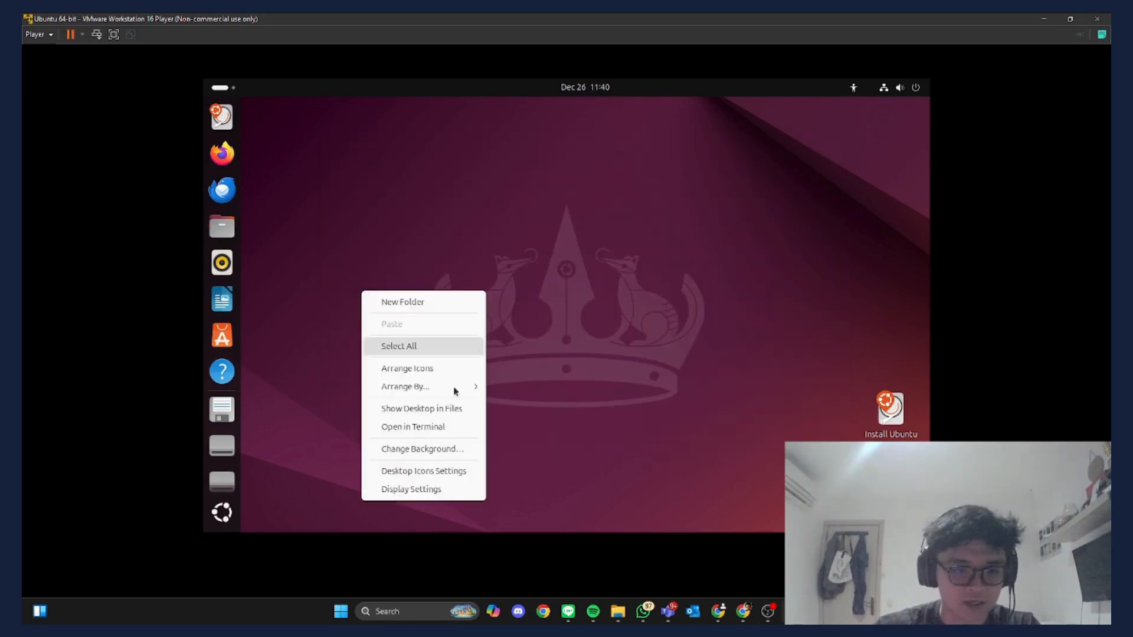
- Open a terminal in the Desktop folder and create dummyfolder with mkdir
left_click(438, 428)
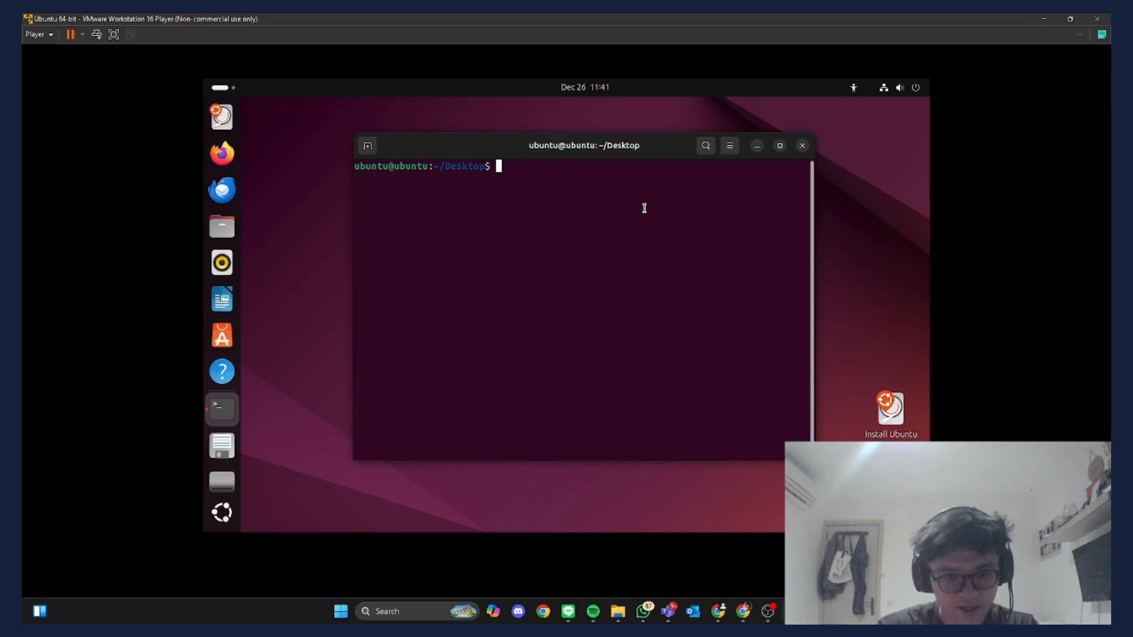
type("mkdir")
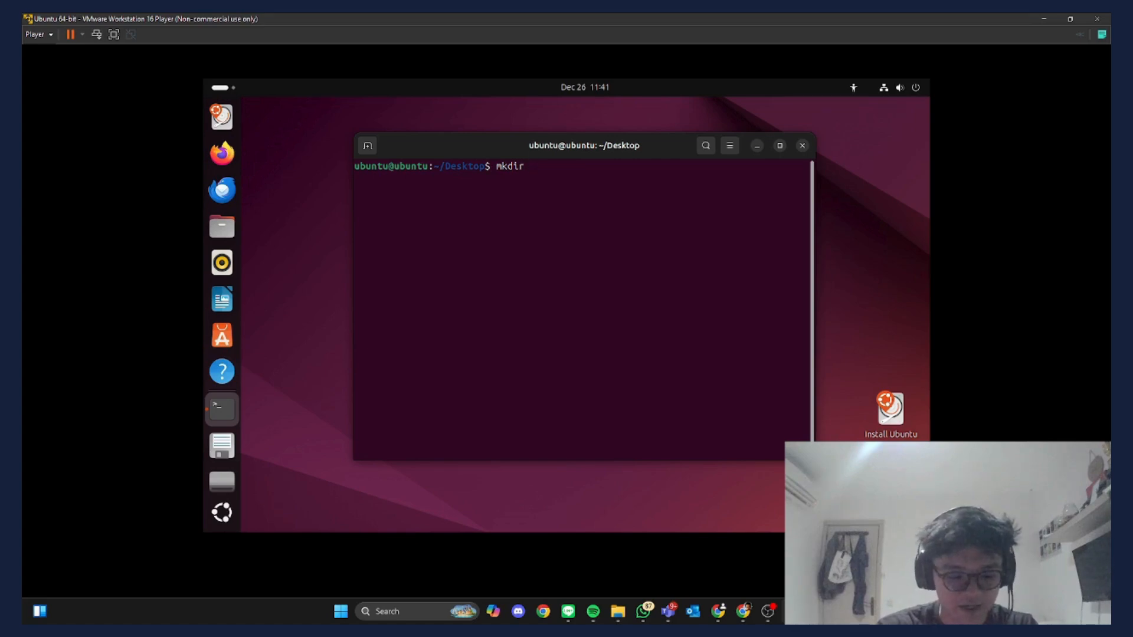
type(" dum")
key("BackSpace")
key("BackSpace")
type("umm")
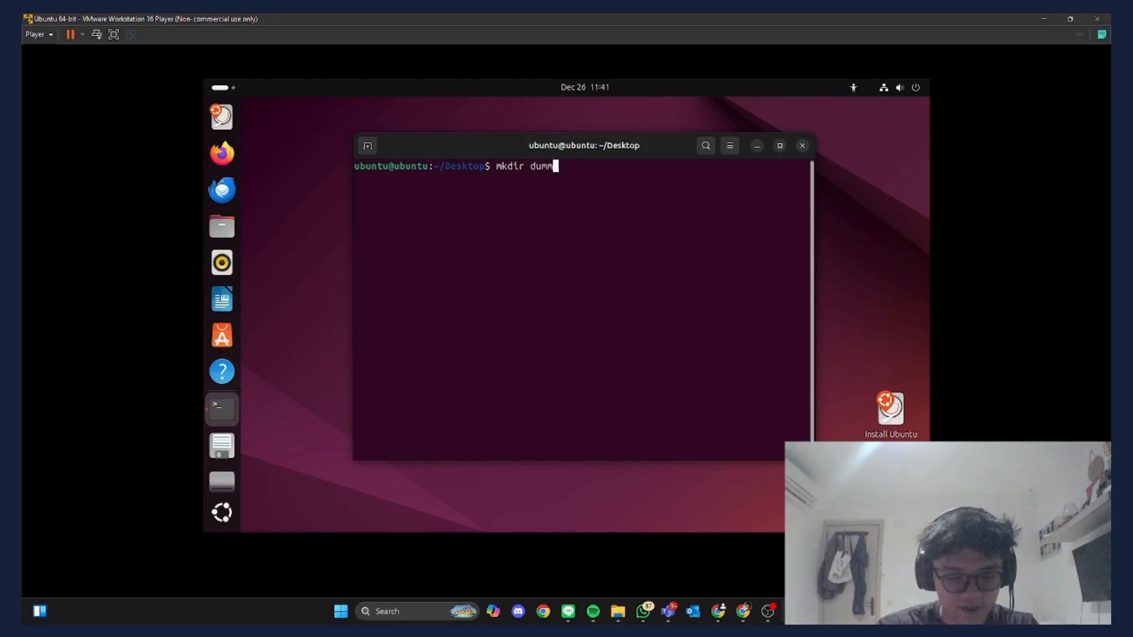
type("yfolder")
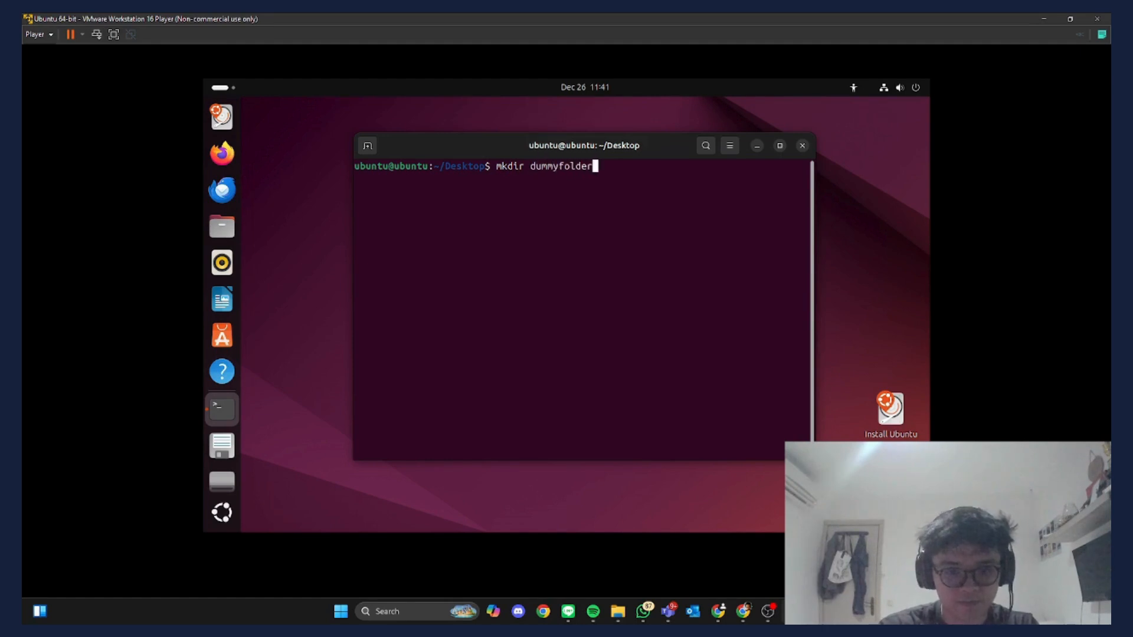
key("Return")
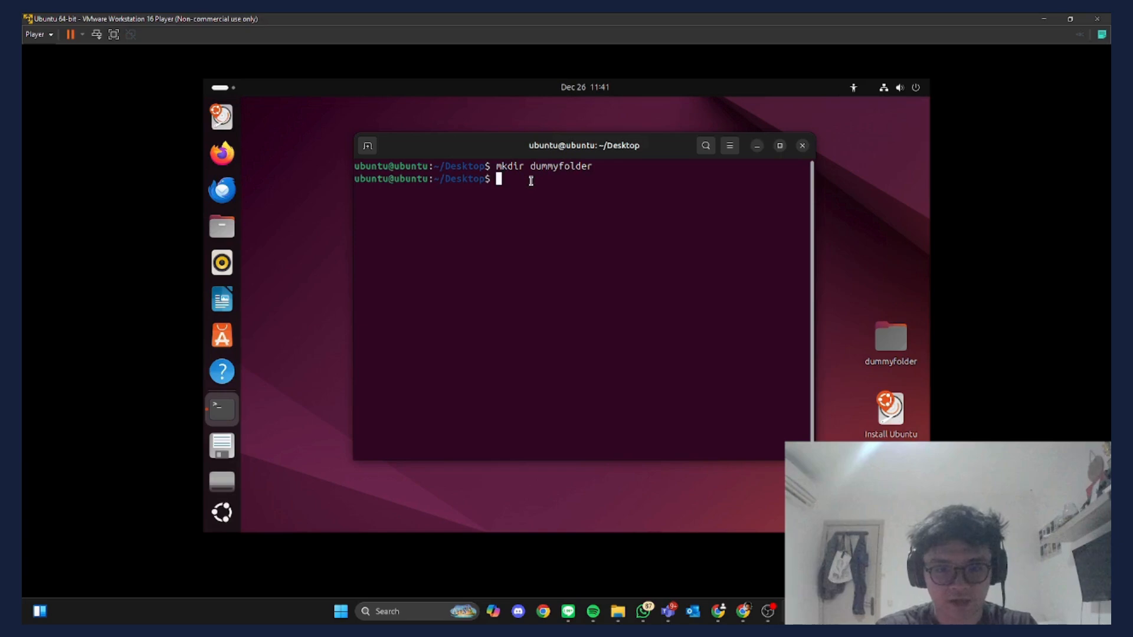
- Create folder2 with mkdir and an empty text.txt with touch
type("mkd")
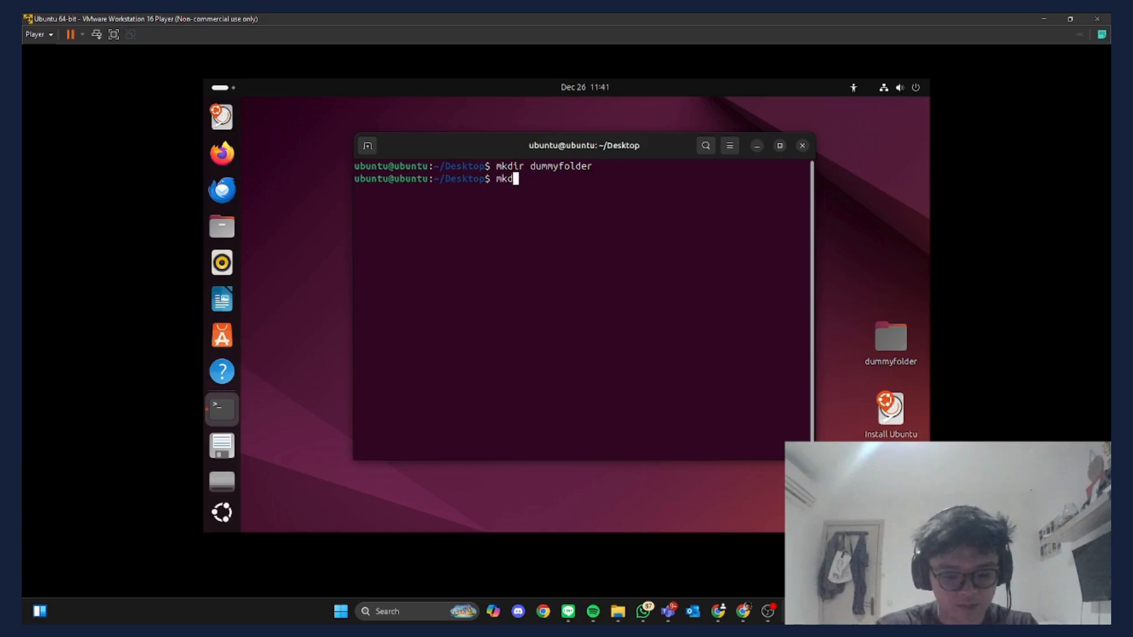
type("ir folder2")
key("Return")
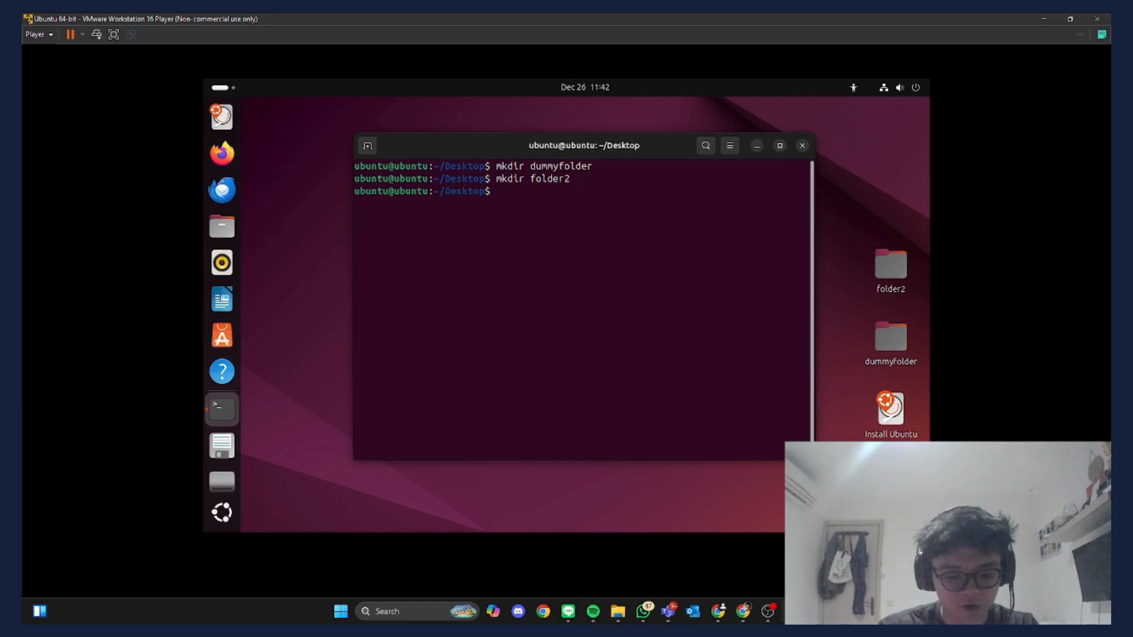
type("touch ")
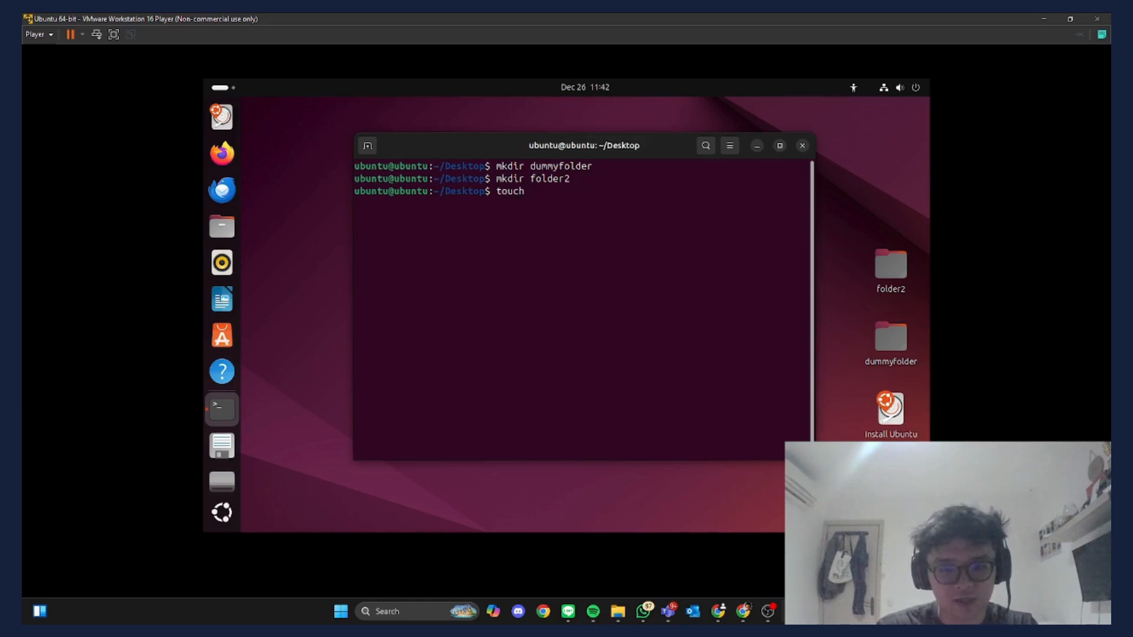
type("text")
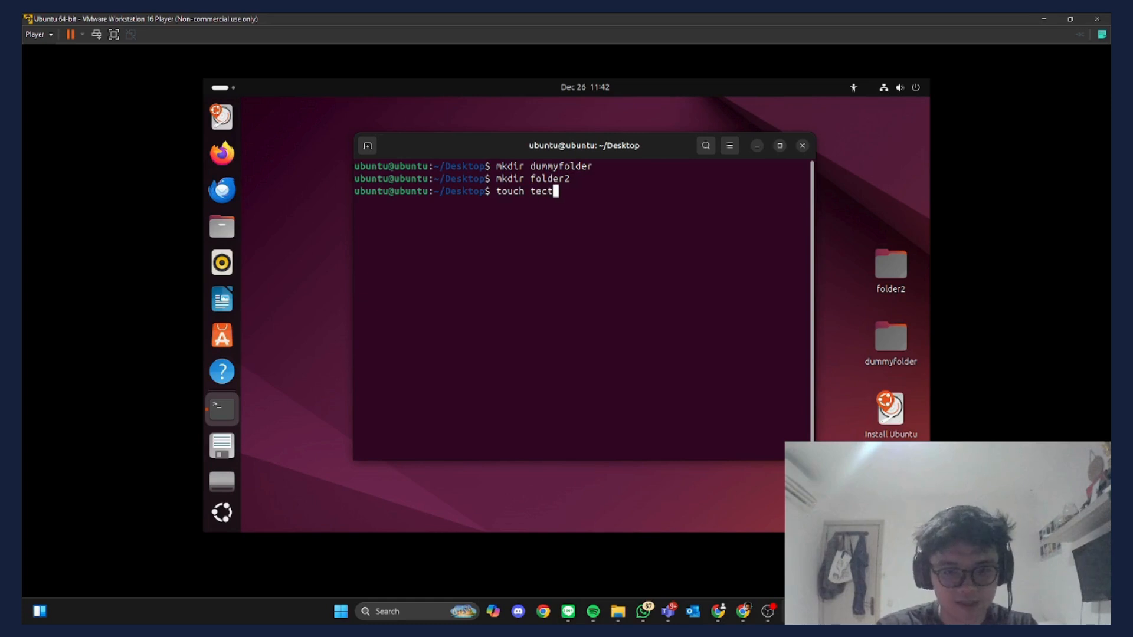
key("BackSpace")
key("BackSpace")
type("xt")
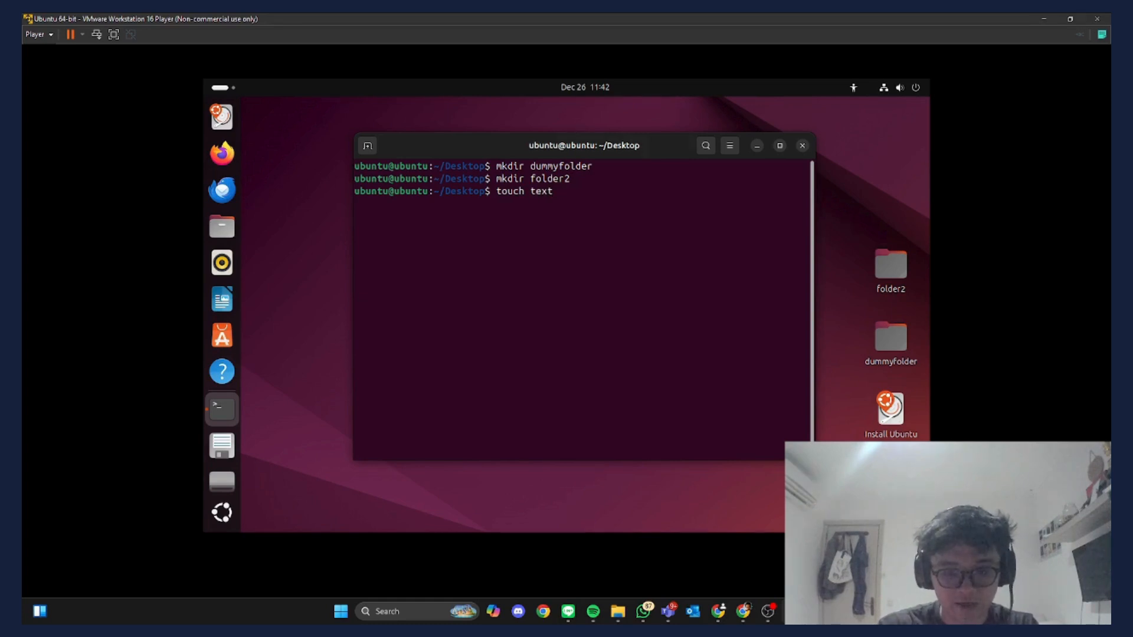
type(".")
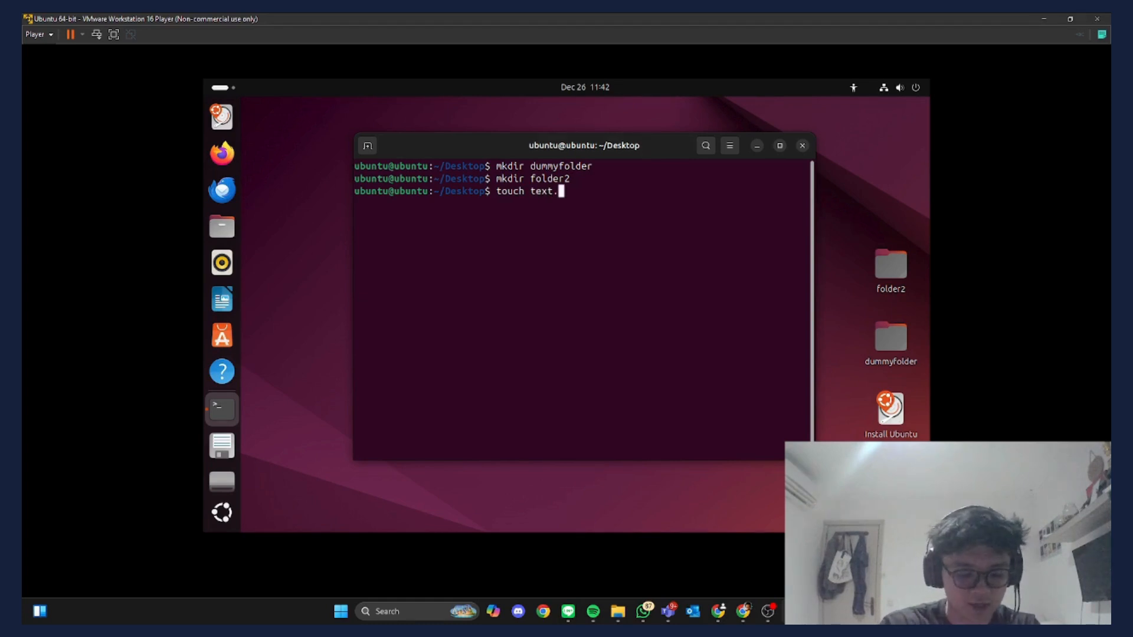
type("txt")
key("Return")
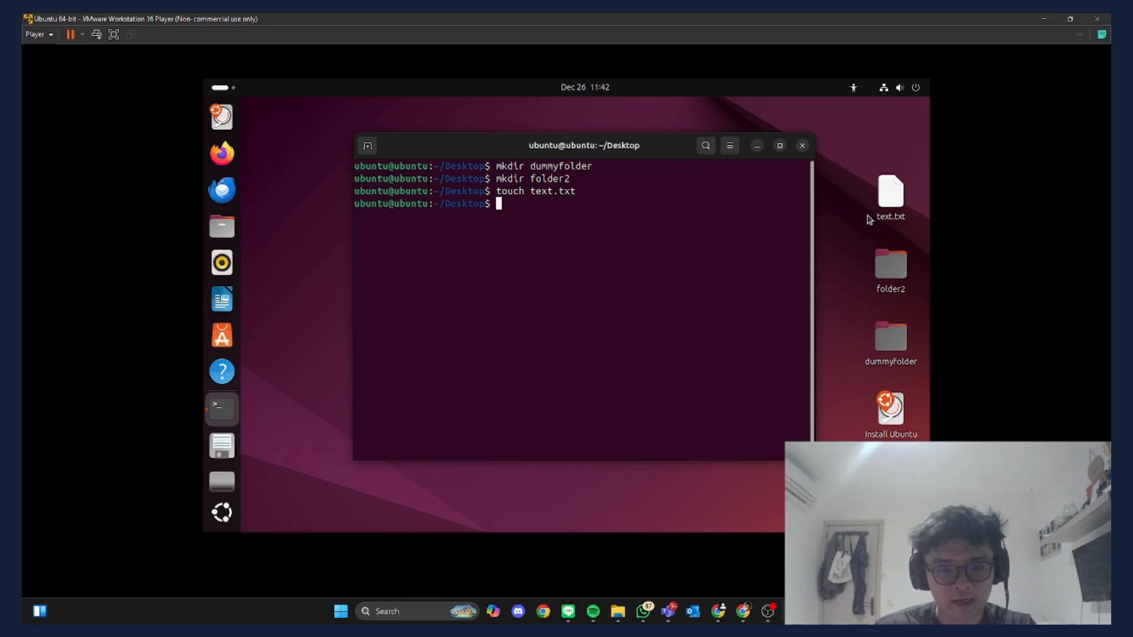
- List the Desktop contents with ls and print the working directory with pwd
type("ls")
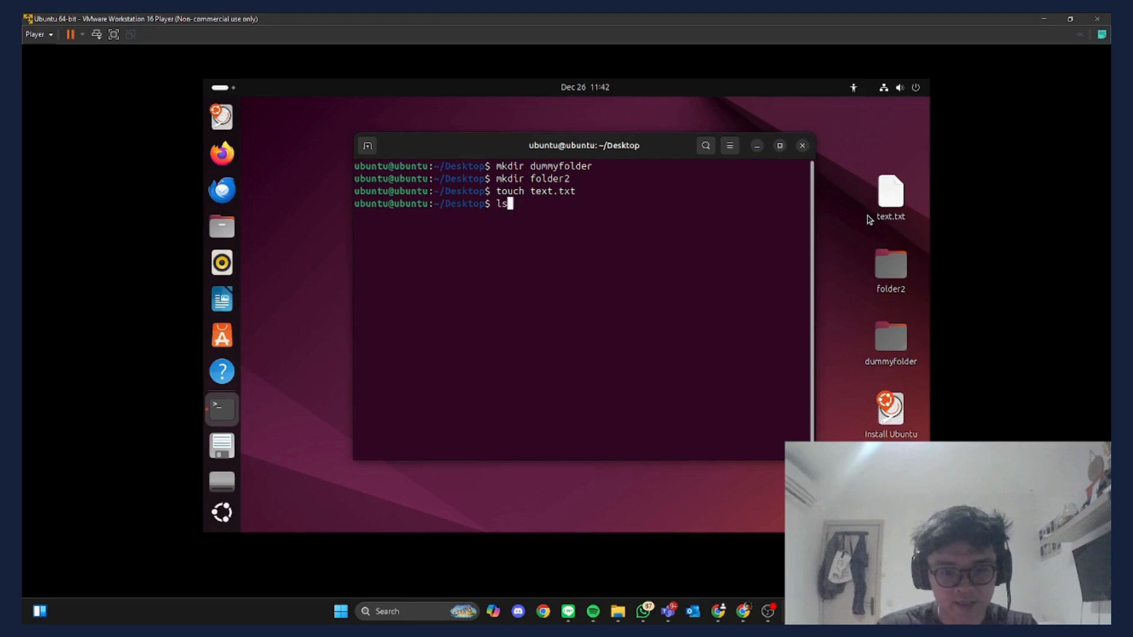
key("Return")
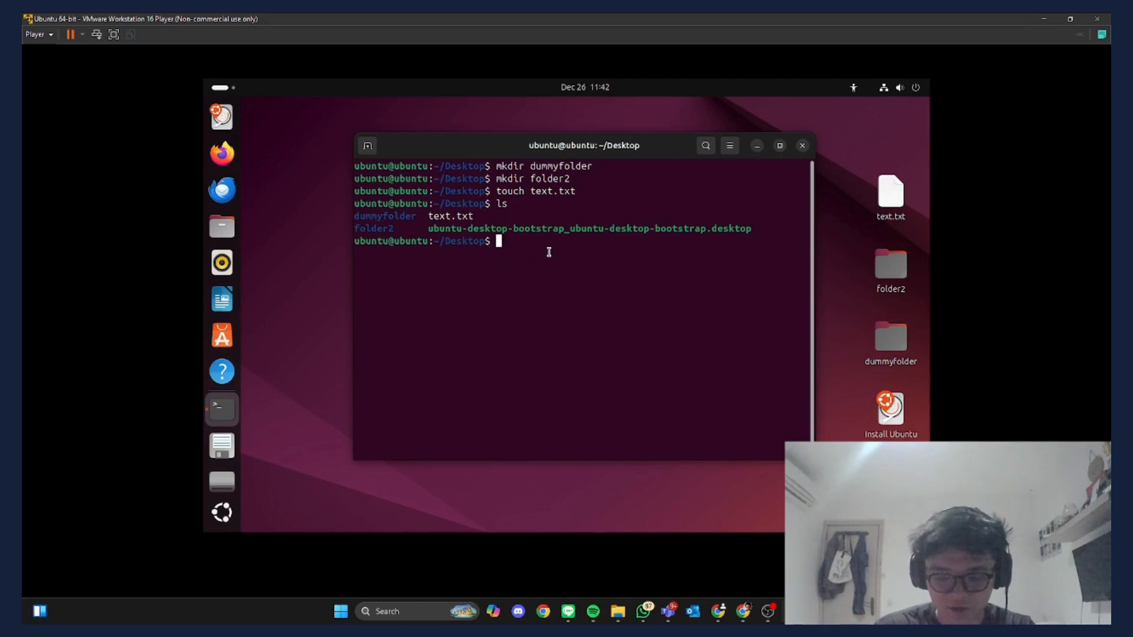
type("pwd")
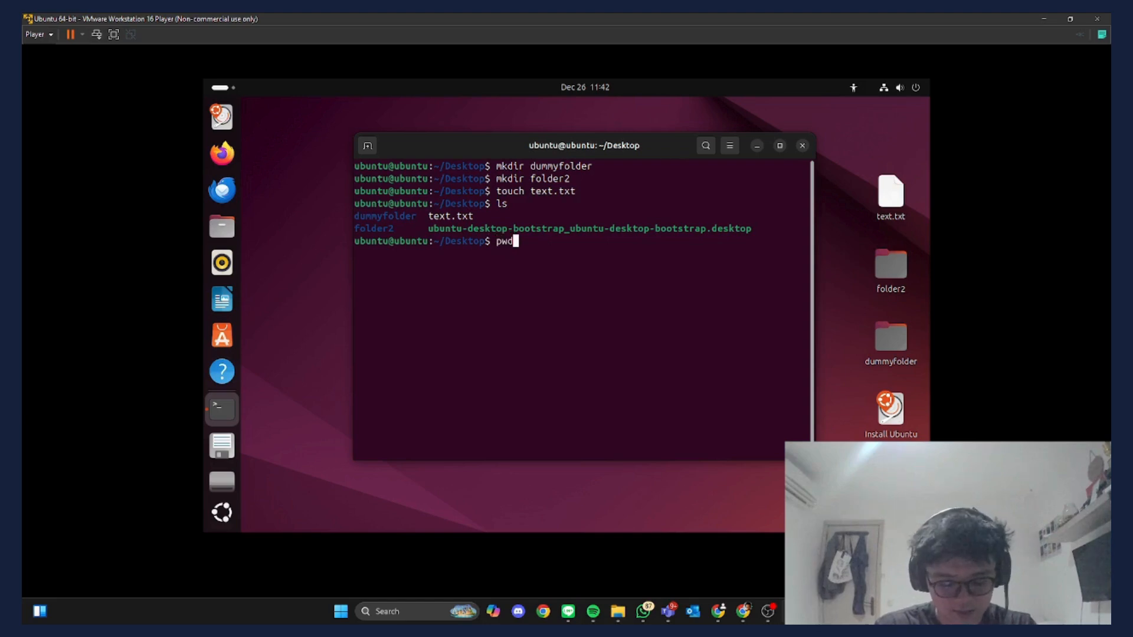
key("Return")
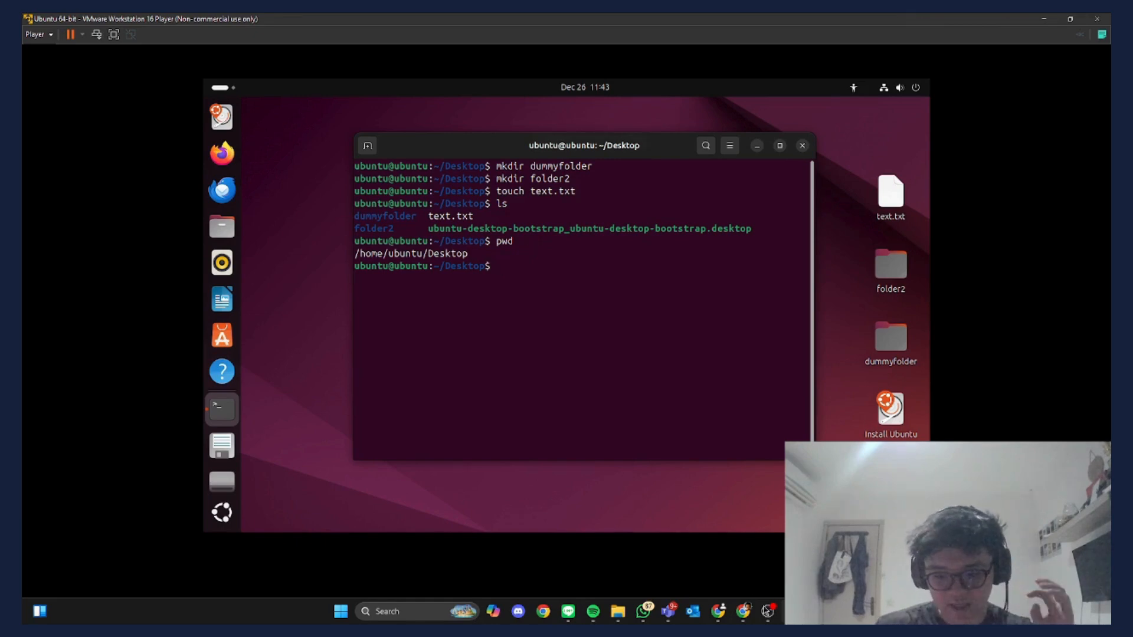
left_click(767, 611)
left_click(767, 611)
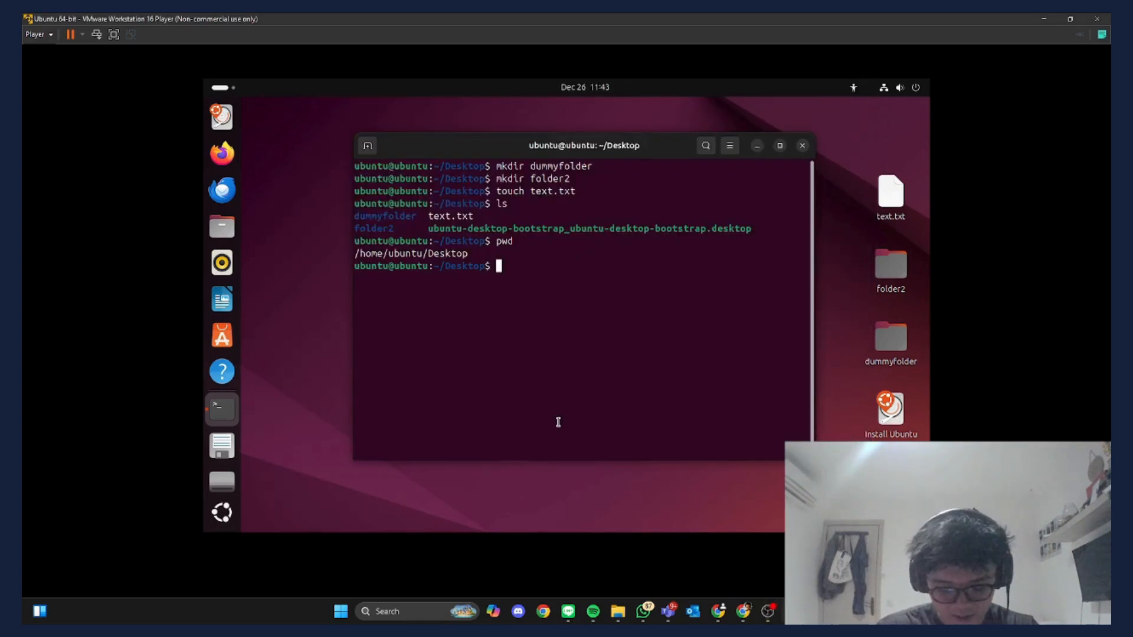
- Change into folder2 with 'cd folder2', then return to ~/Desktop with 'cd ..'
type("cd")
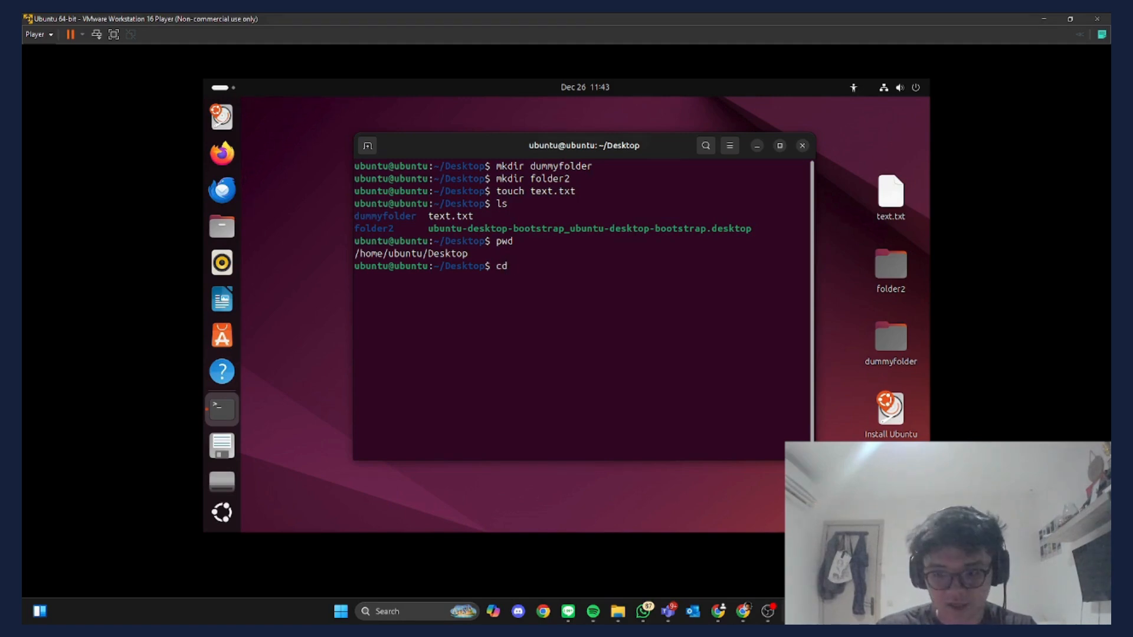
type("fol")
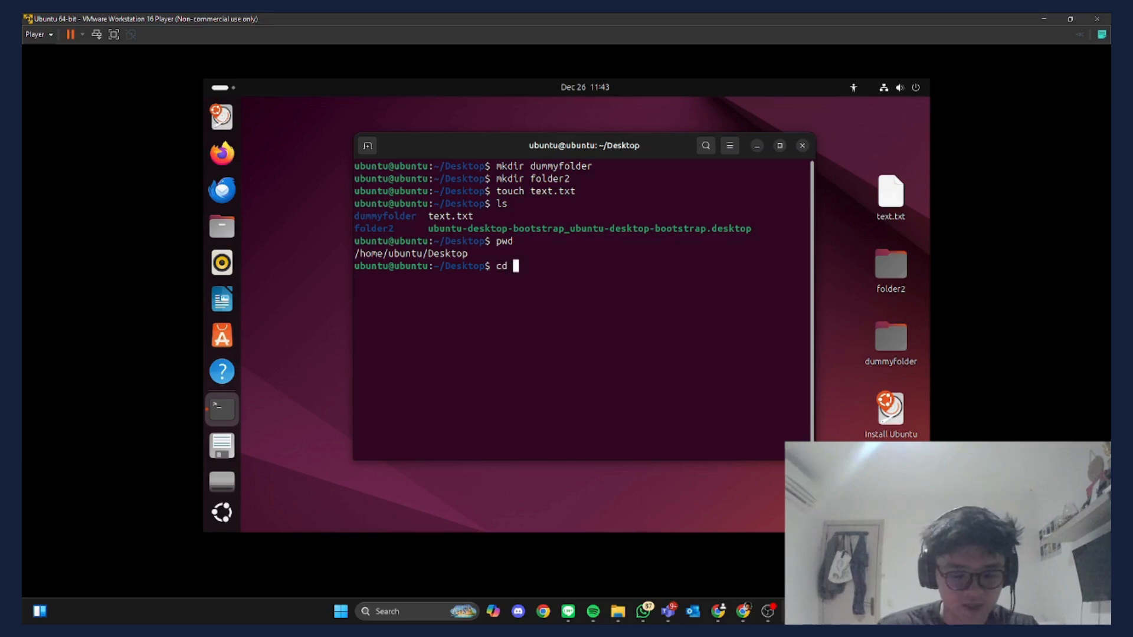
type("der2")
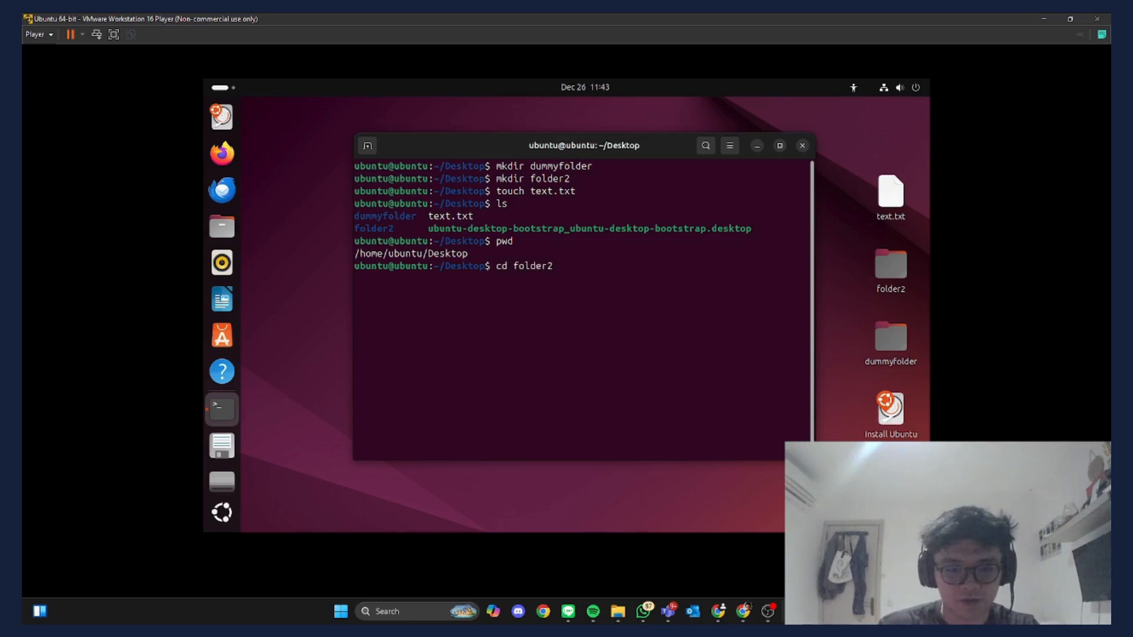
key("Return")
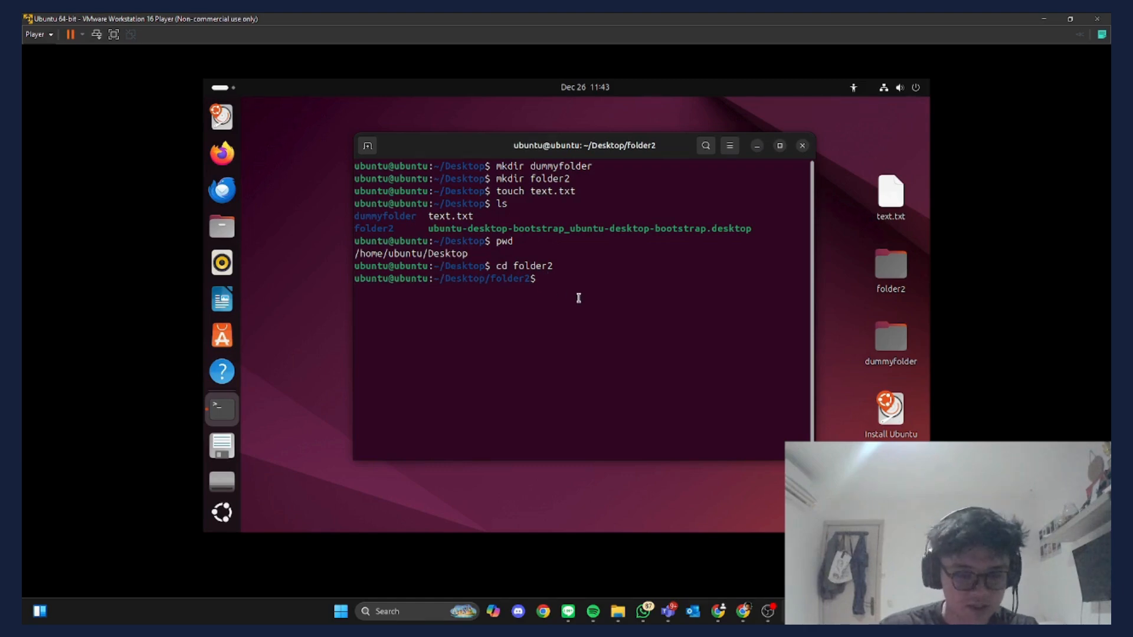
type("cd ..")
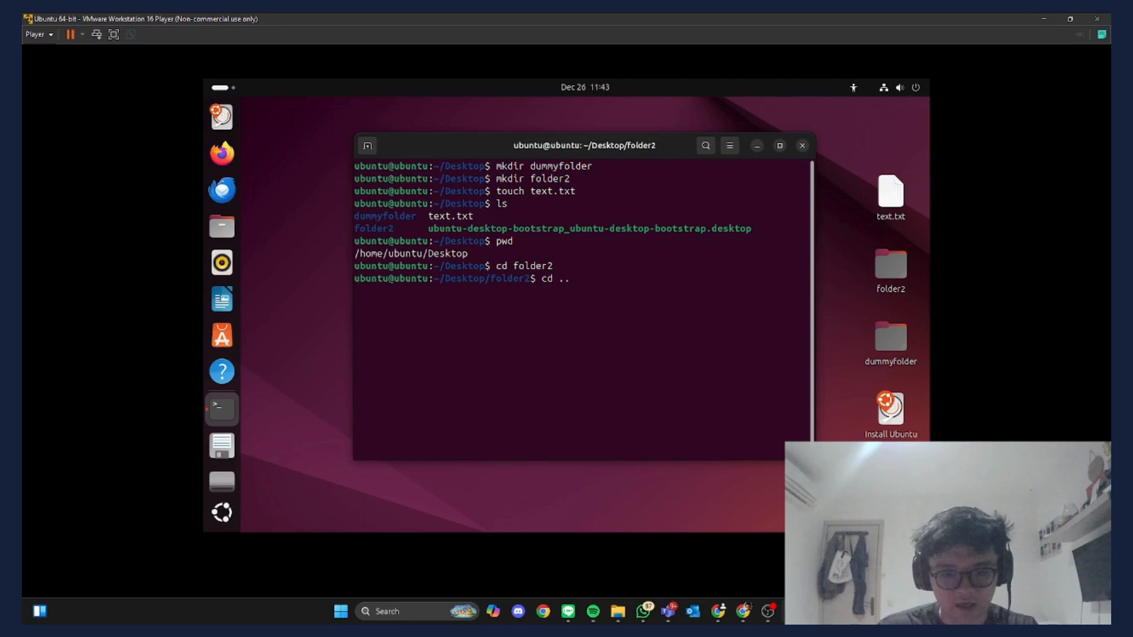
key("Return")
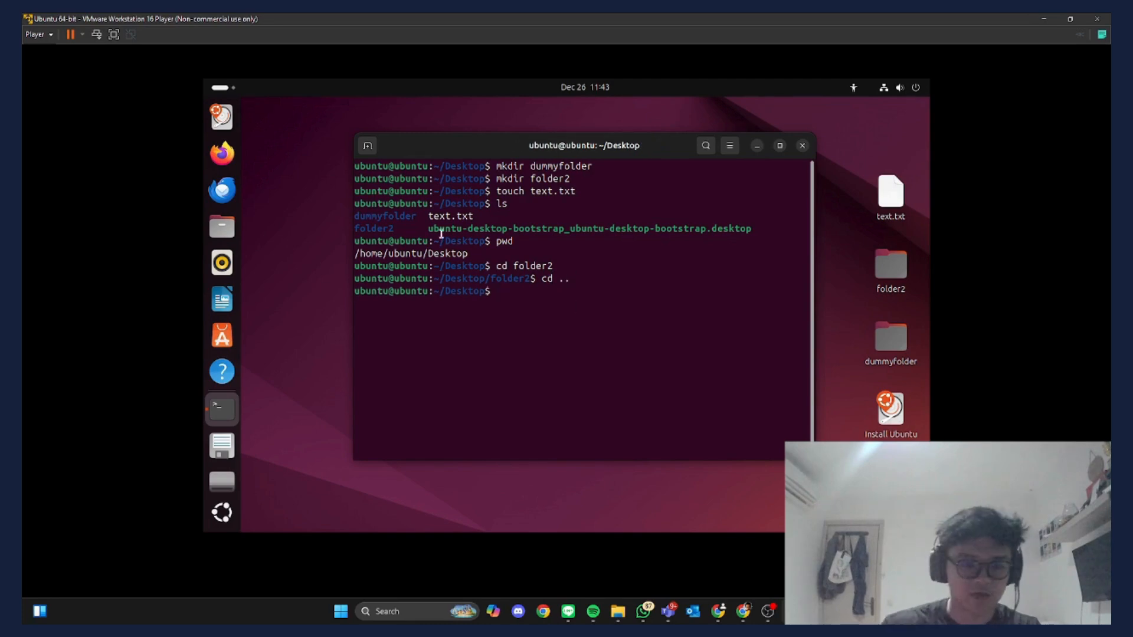
double_click(472, 291)
left_click(513, 298)
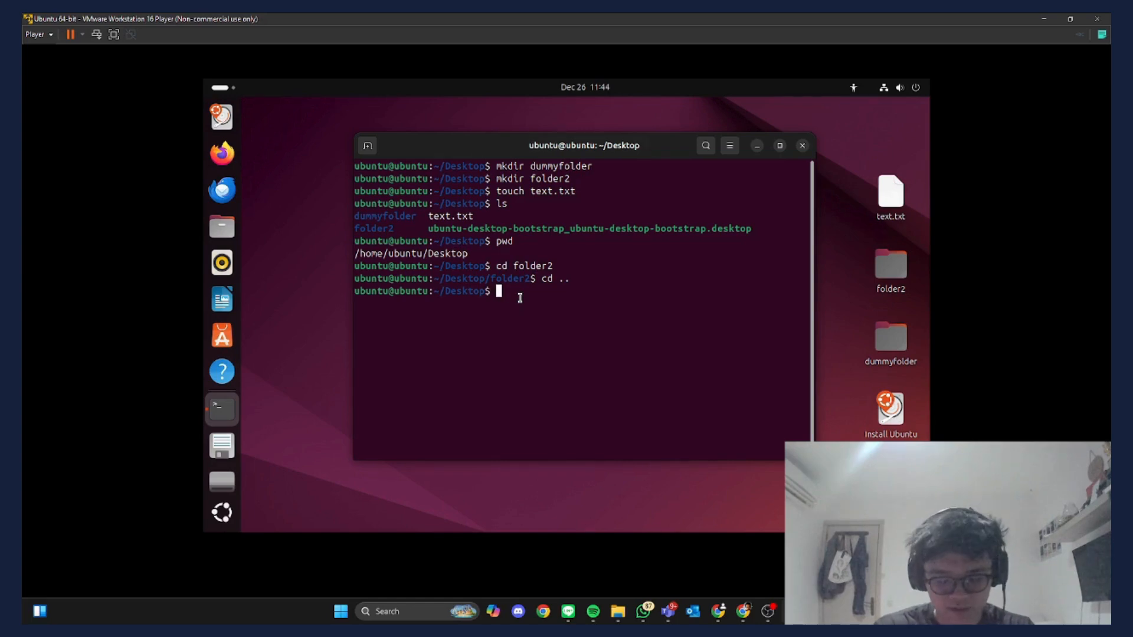
- Ping google.com and stop it with Ctrl+C to see 0% packet loss
type("ping ")
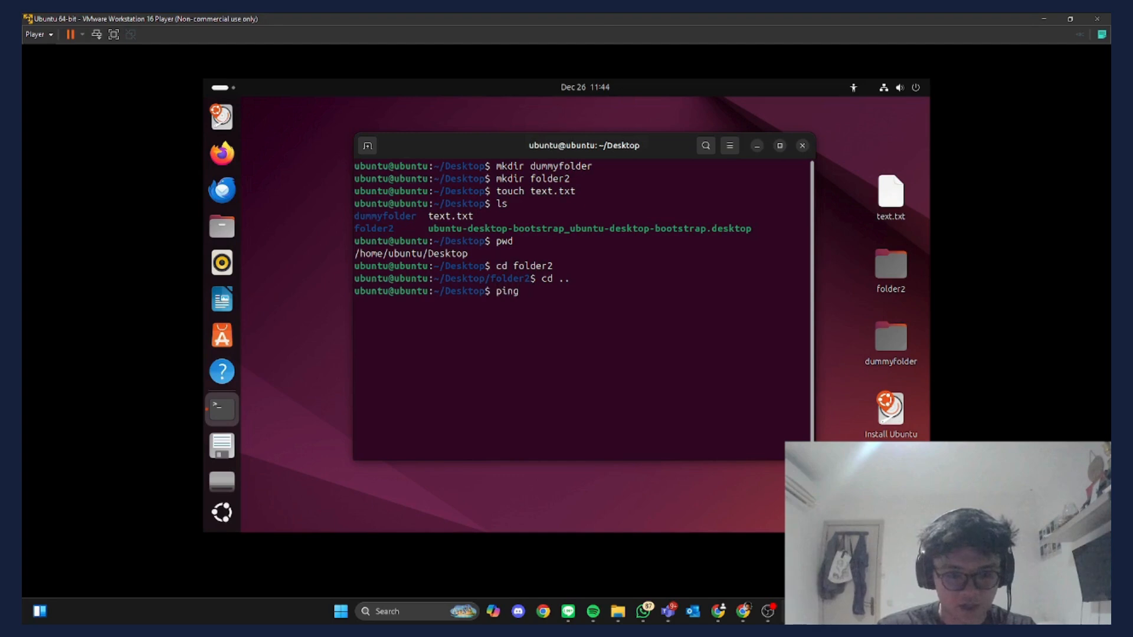
type("goo")
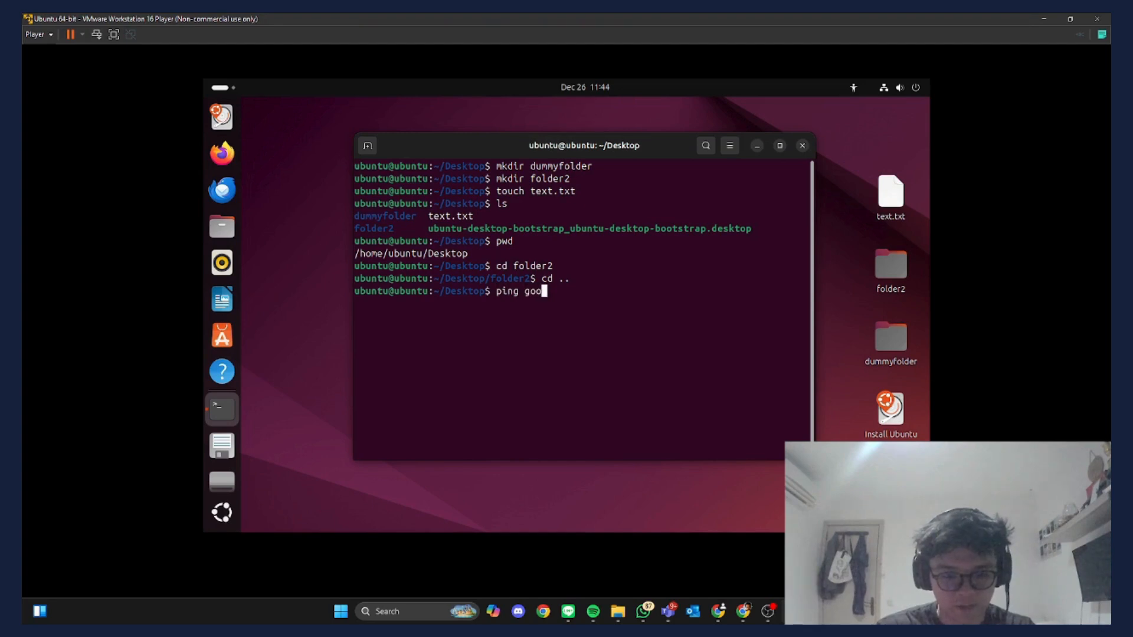
type("gle.com")
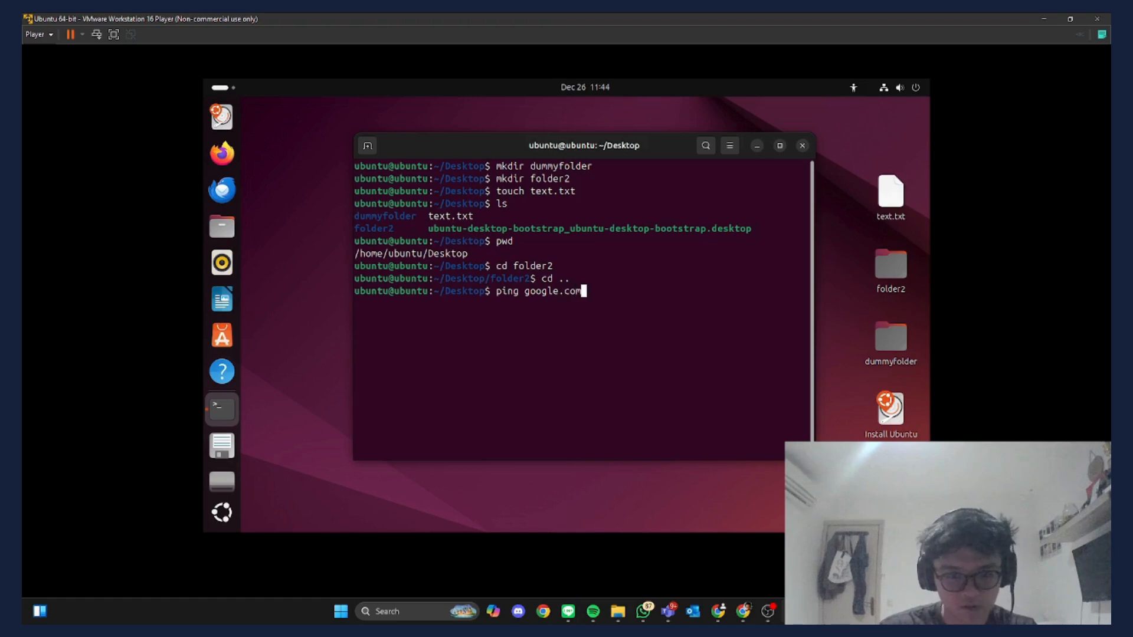
key("Return")
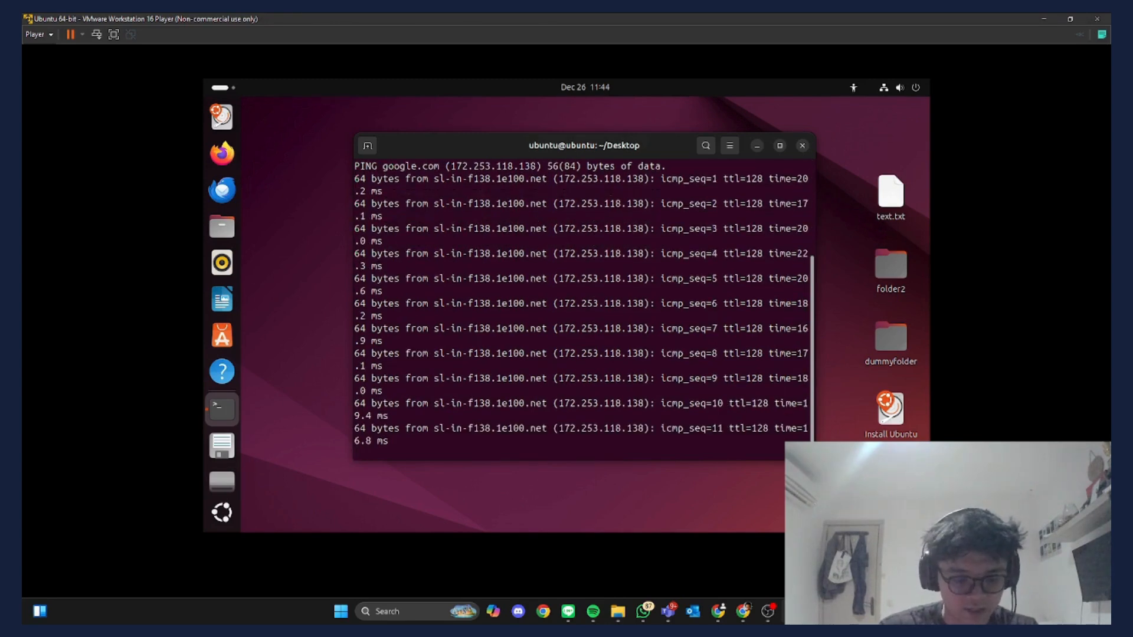
key("ctrl+c")
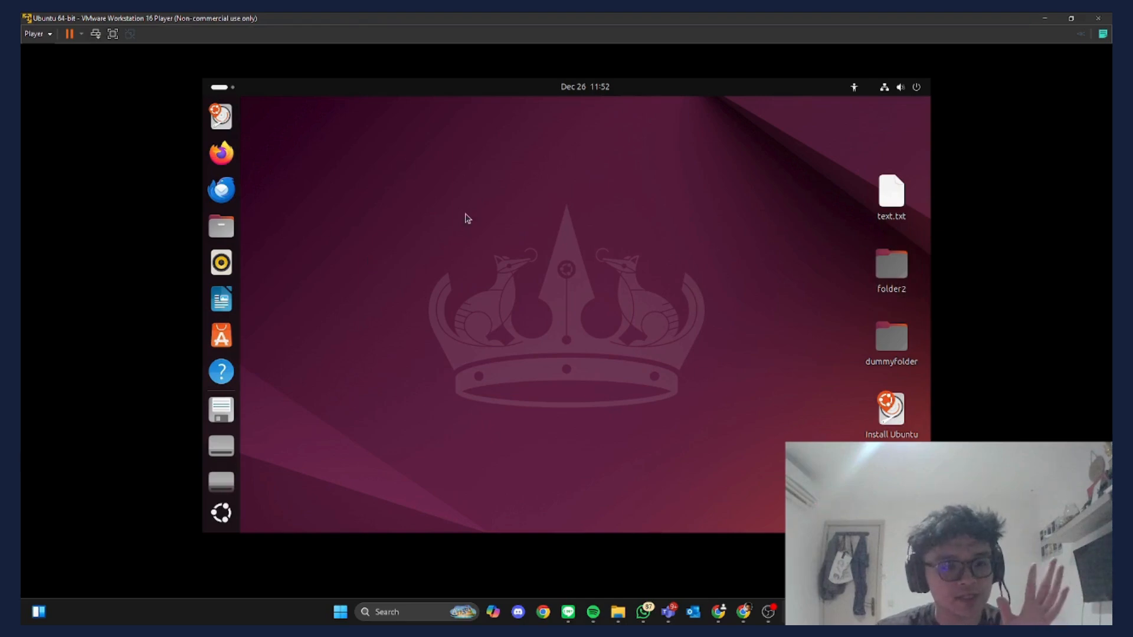
left_click(48, 33)
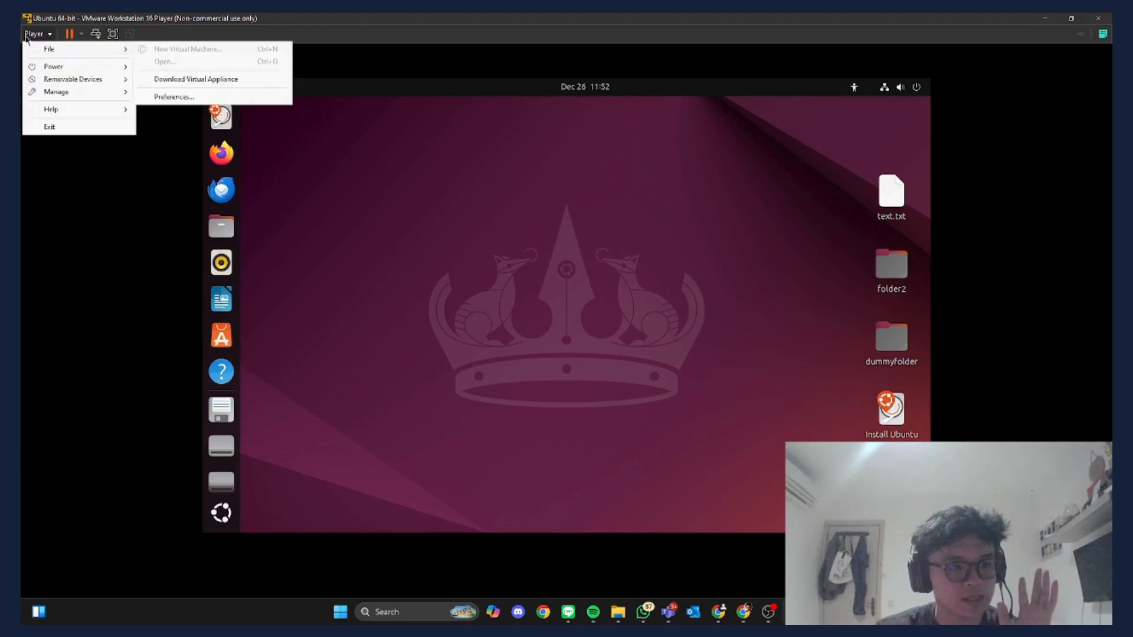
mouse_move(53, 50)
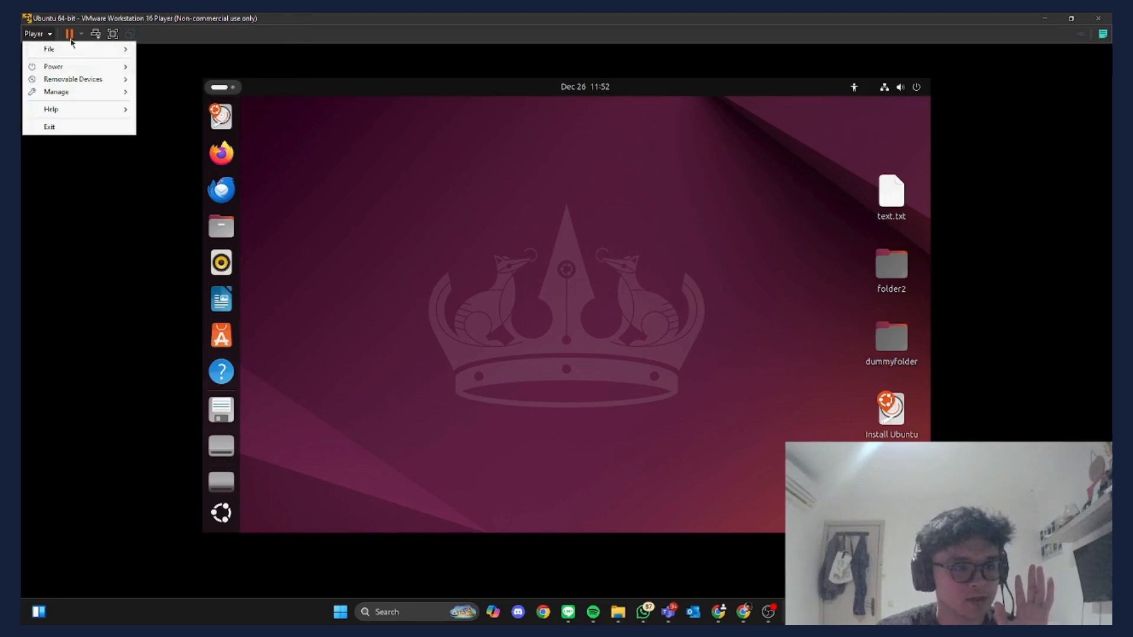
mouse_move(112, 67)
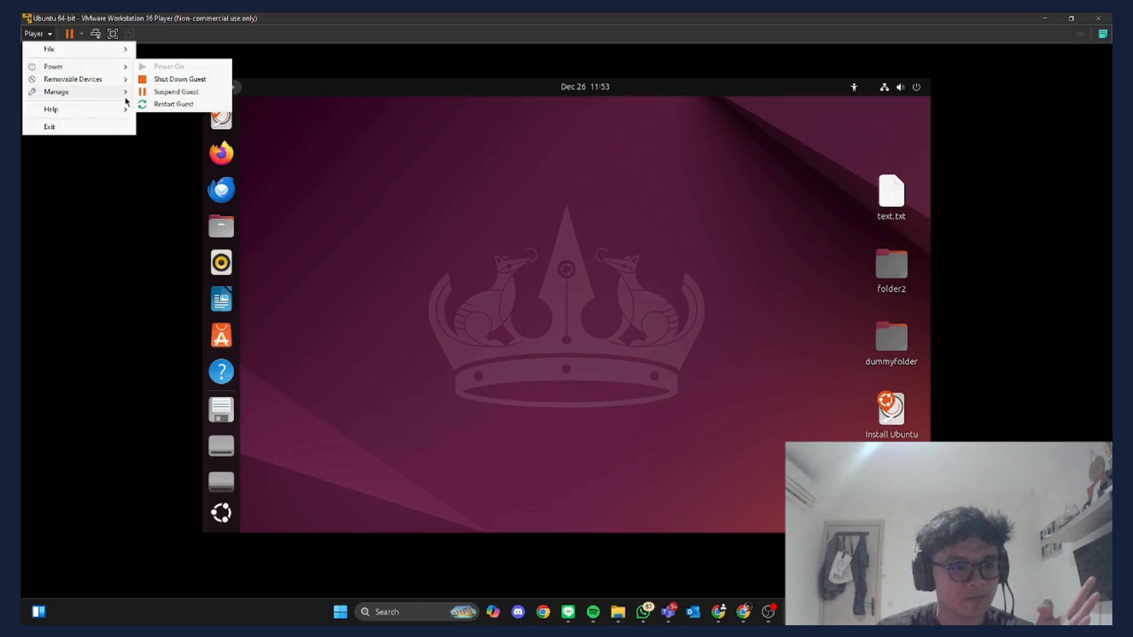
mouse_move(81, 80)
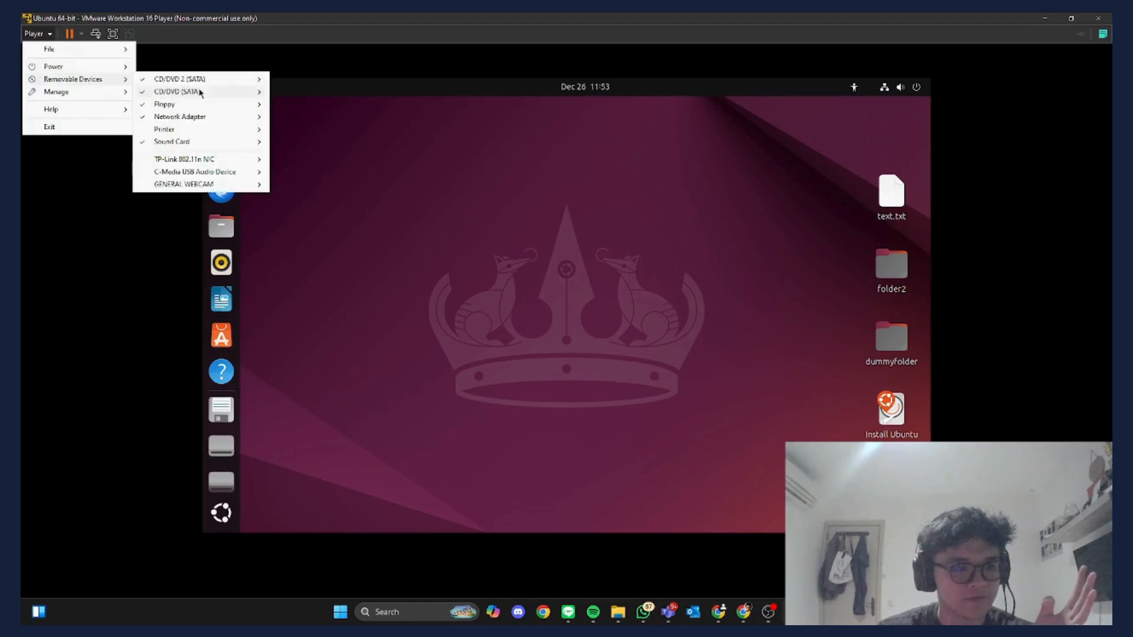
mouse_move(187, 80)
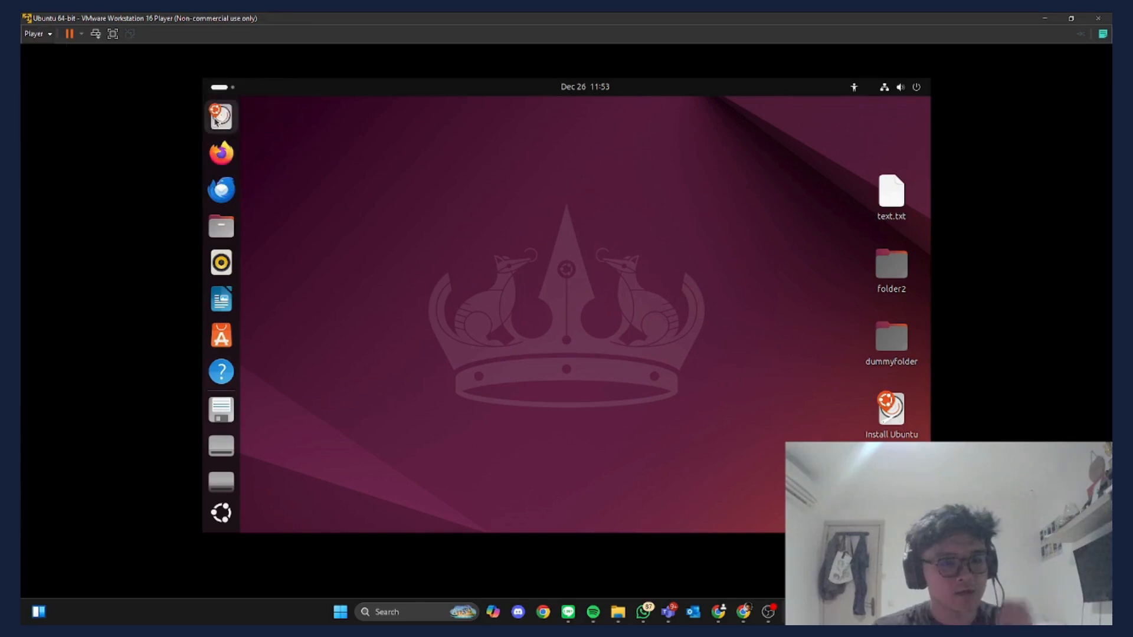
- Open the VM settings and review 4 GB memory and 2 processor cores
left_click(219, 122)
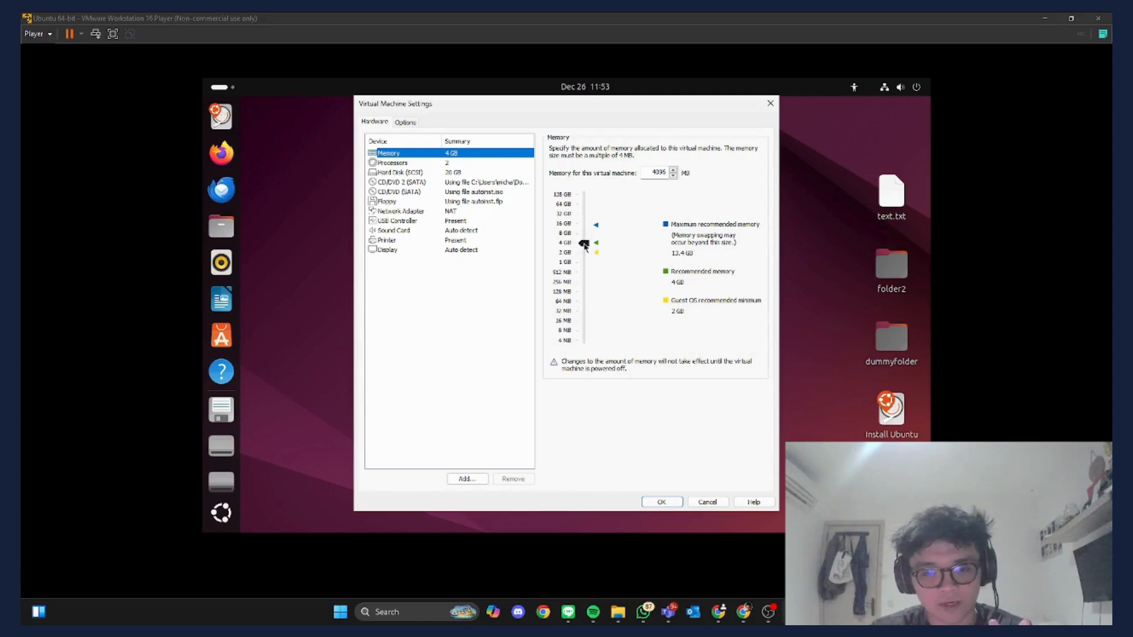
mouse_move(584, 242)
left_mouse_down()
mouse_move(584, 195)
mouse_move(590, 341)
mouse_move(590, 217)
mouse_move(590, 246)
left_mouse_up()
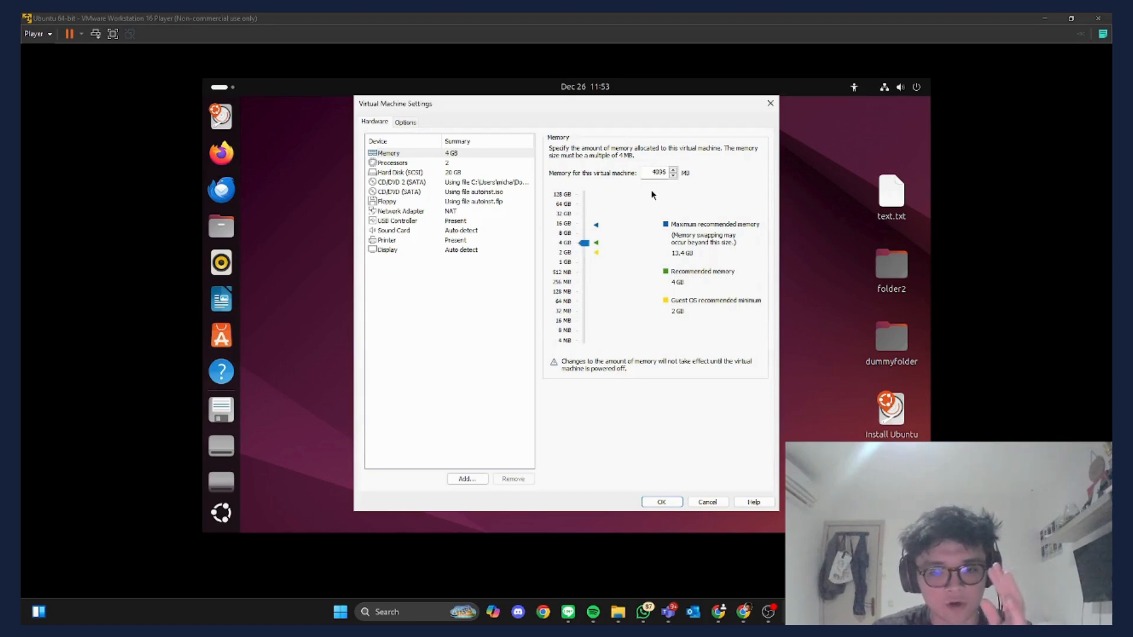
left_click(434, 163)
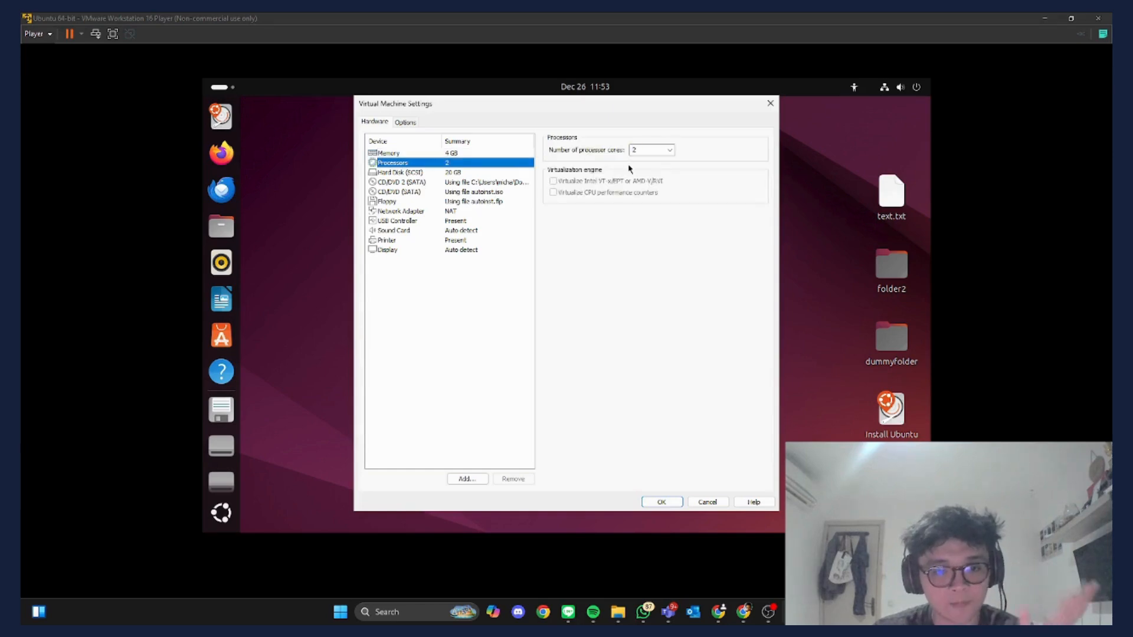
left_click(671, 151)
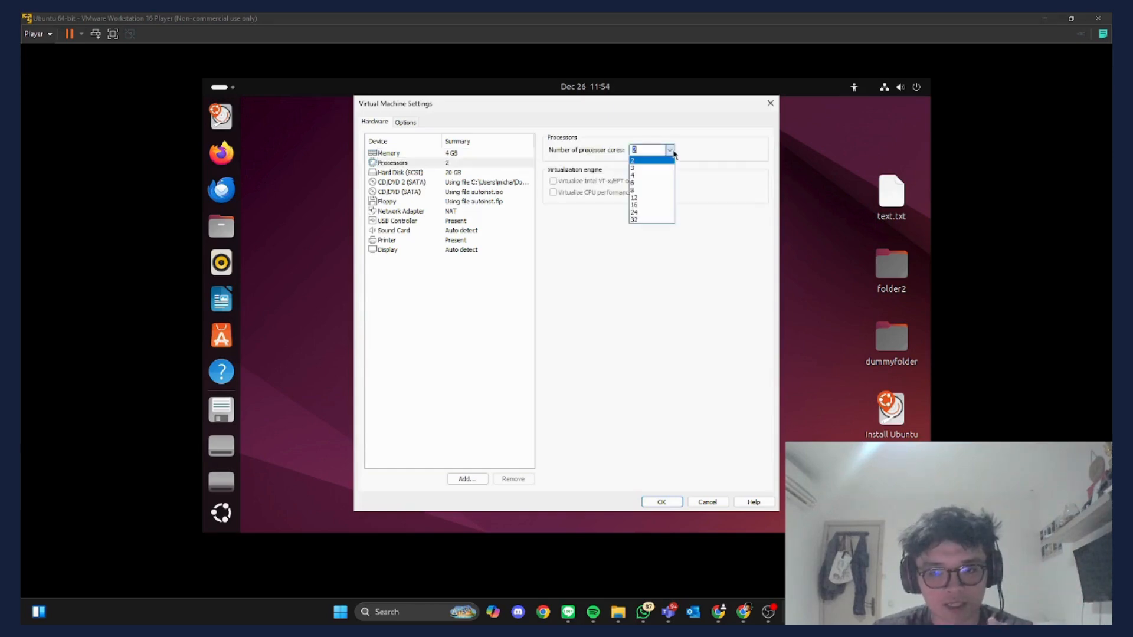
left_click(603, 230)
- Review the 20 GB hard disk, sound card, printer and display settings, then the Options tab
left_click(433, 174)
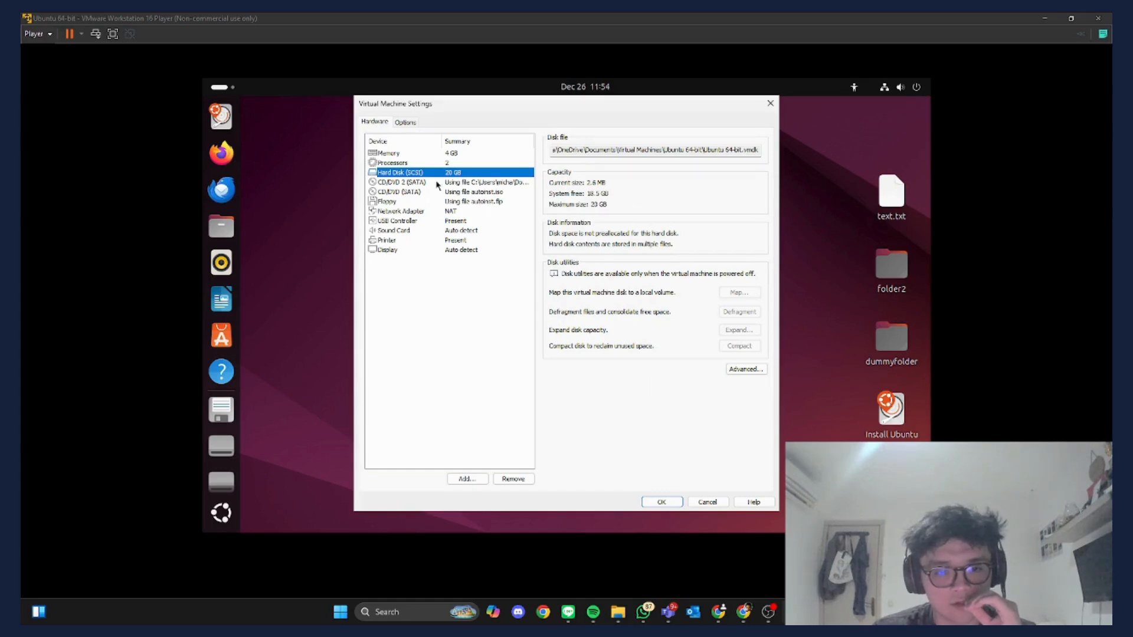
key("Down")
key("Down")
key("Down")
key("Down")
key("Down")
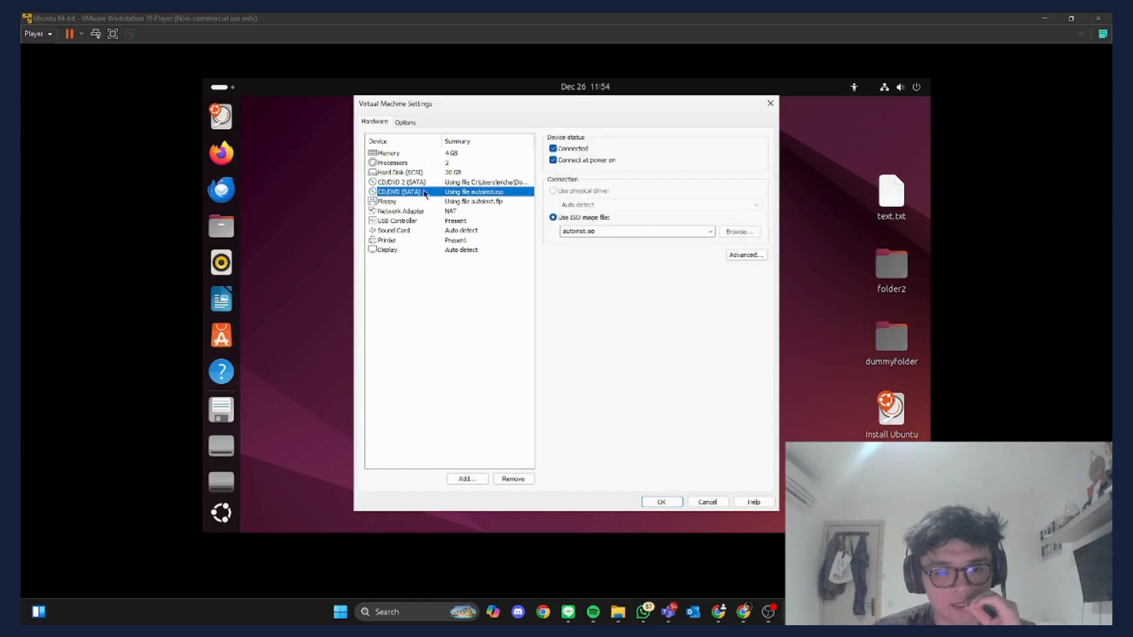
left_click(425, 233)
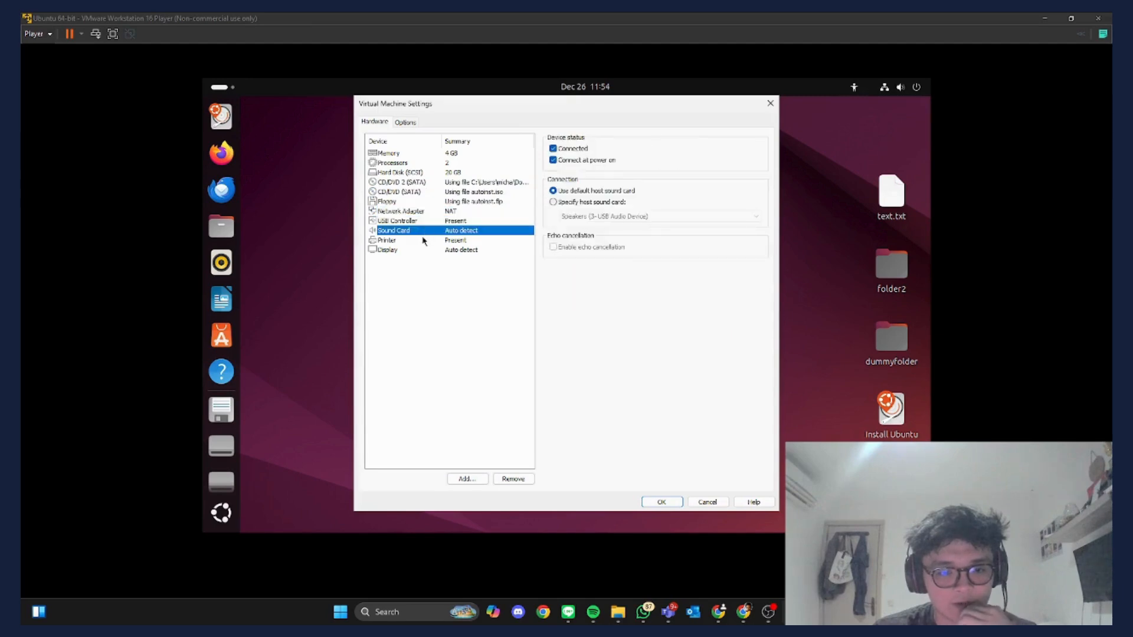
left_click(423, 241)
left_click(414, 253)
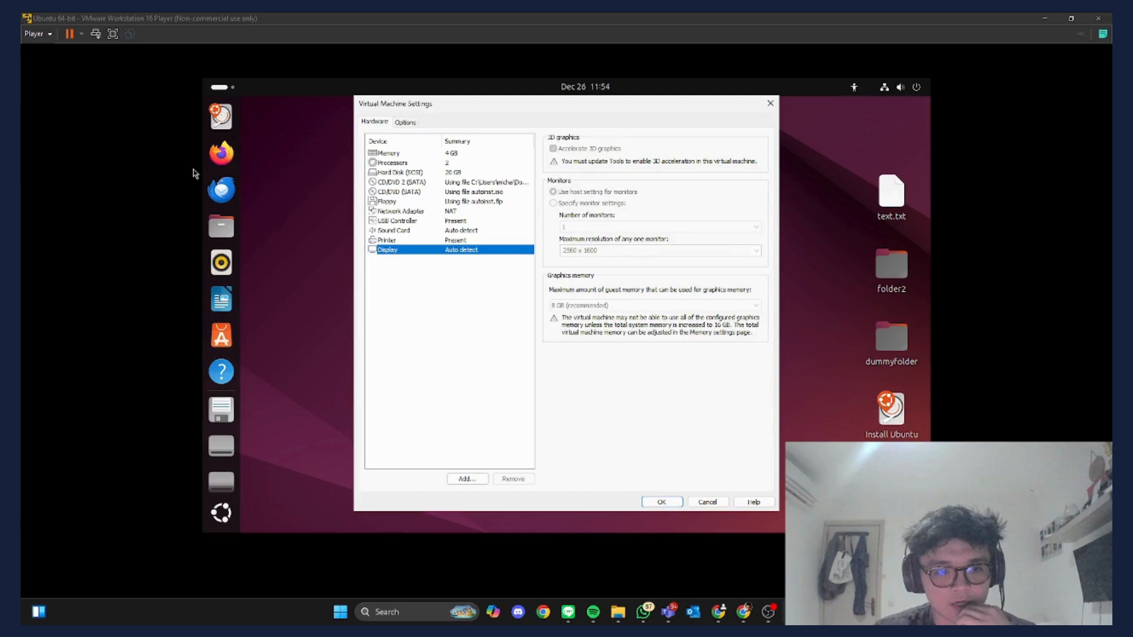
left_click(405, 122)
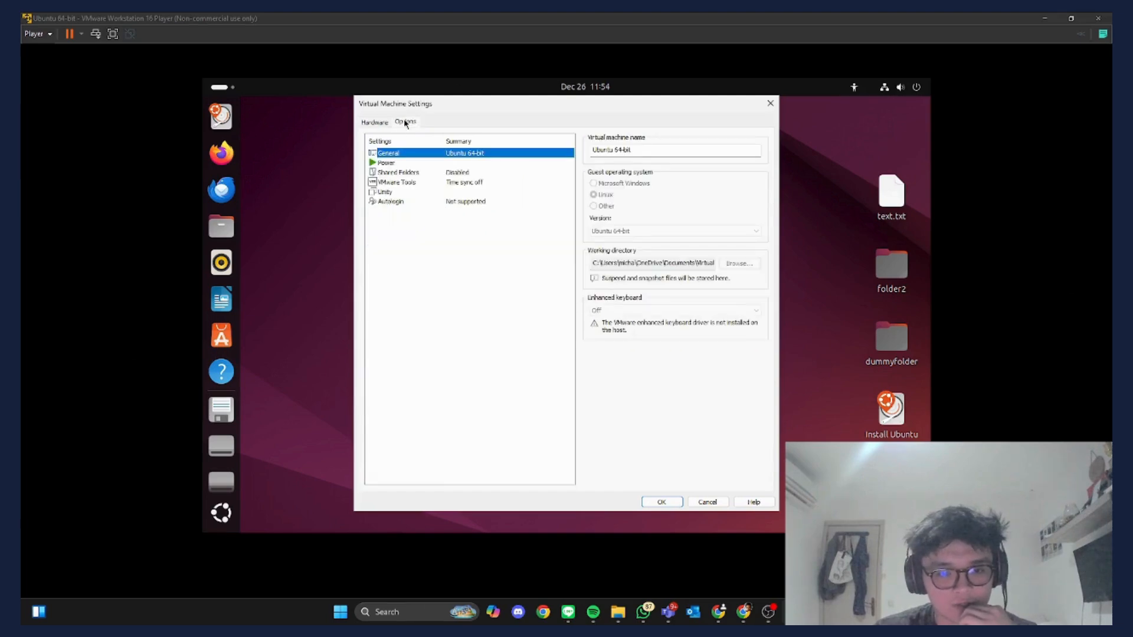
- Inspect the virtual machine name in the General options
left_click(632, 152)
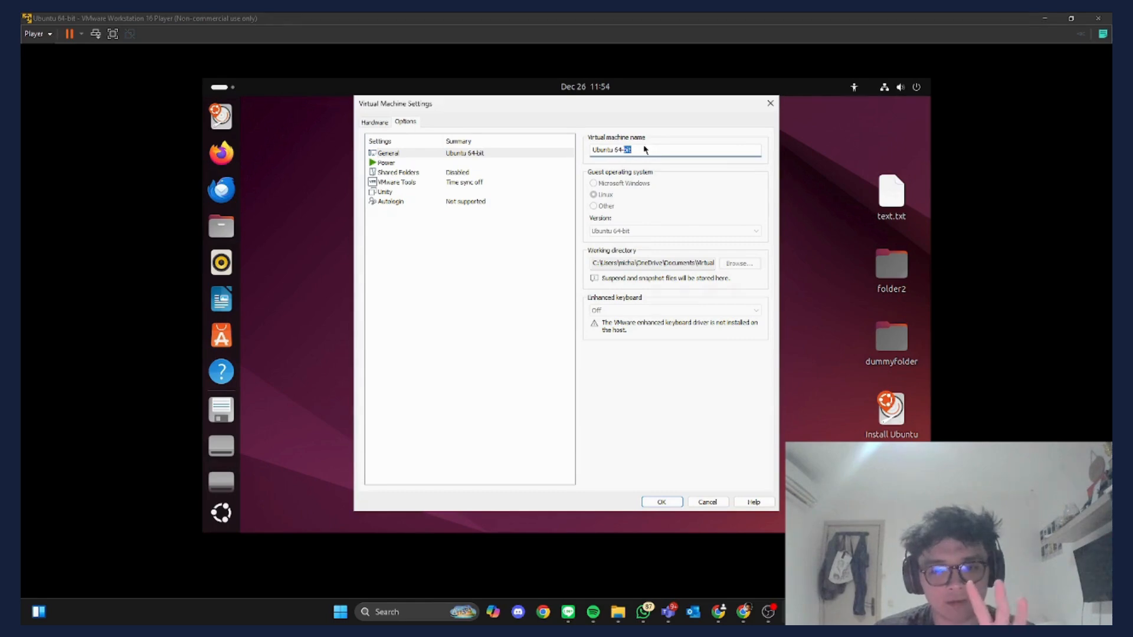
left_click(640, 152)
double_click(603, 150)
left_click(637, 151)
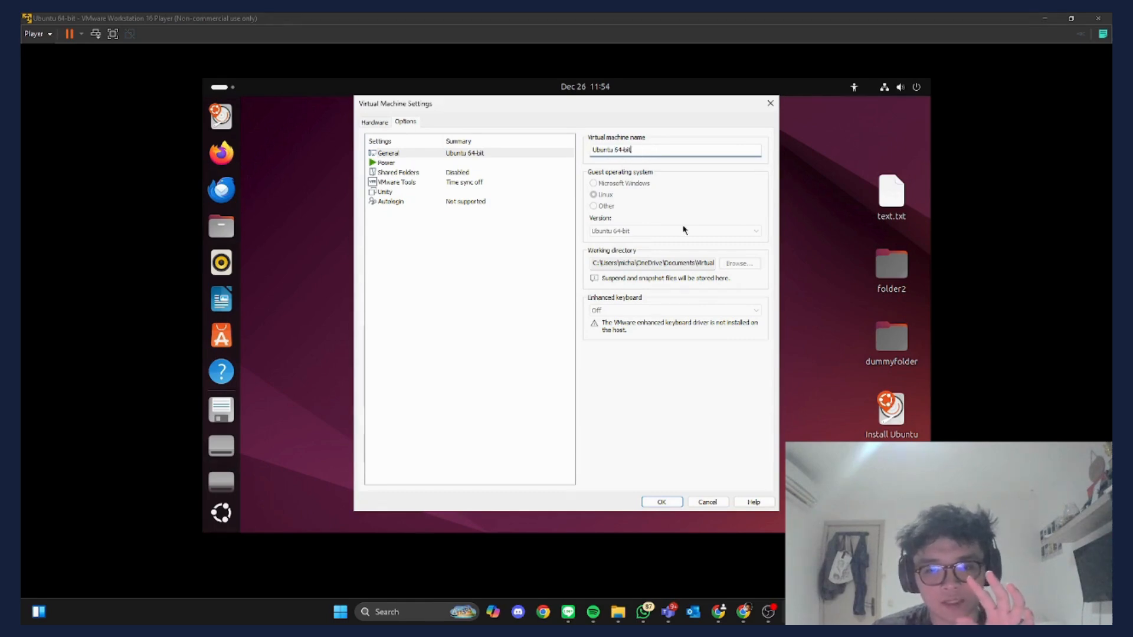
- Inspect the working directory path down to the Ubuntu 64-bit folder, then confirm with OK
left_click(643, 262)
double_click(620, 262)
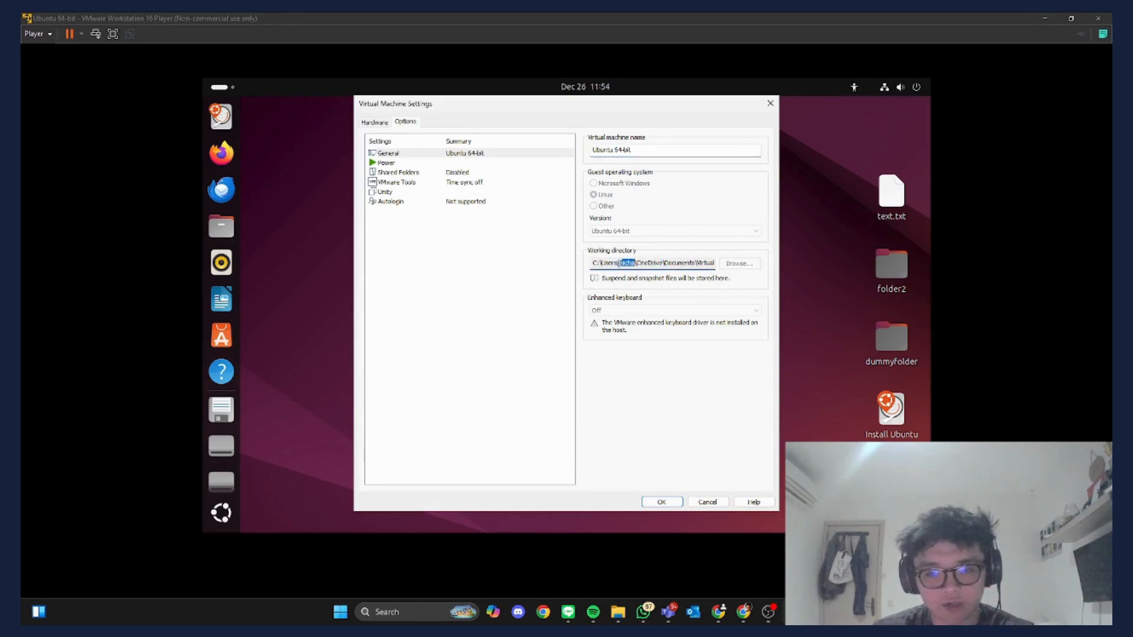
left_click(690, 260)
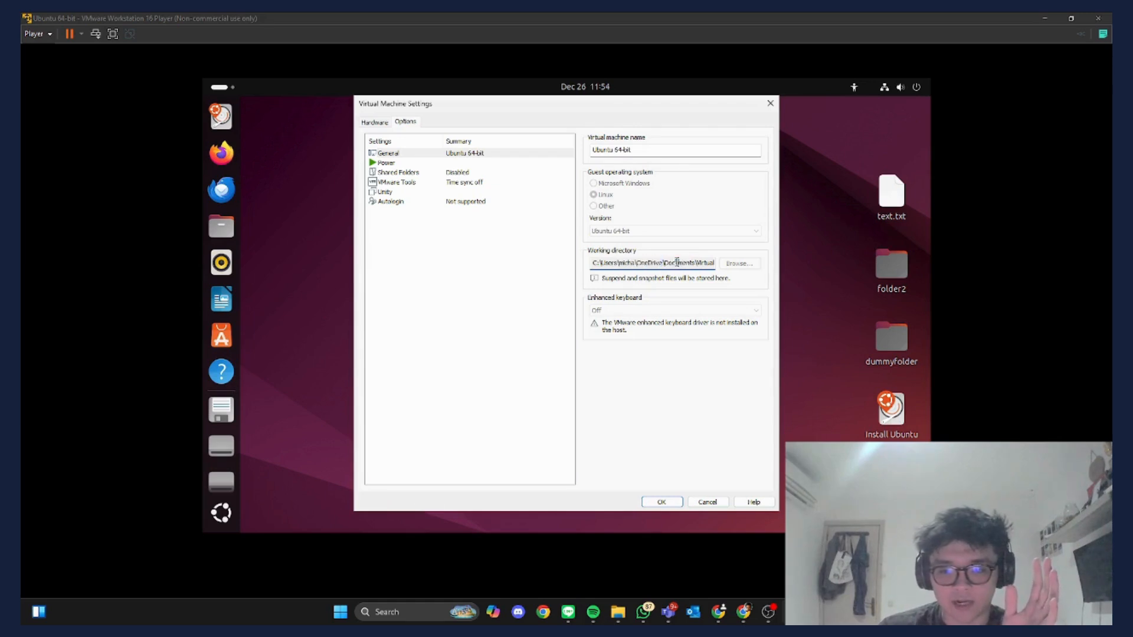
left_click_drag(679, 263, 714, 263)
left_click(707, 262)
left_click(677, 262)
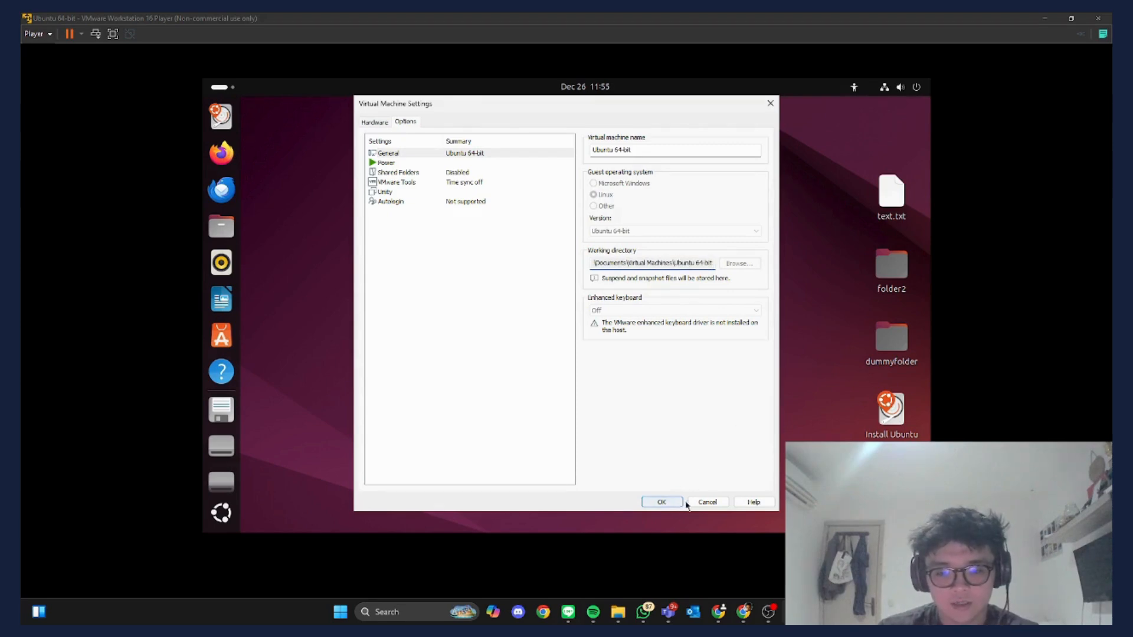
left_click(661, 503)
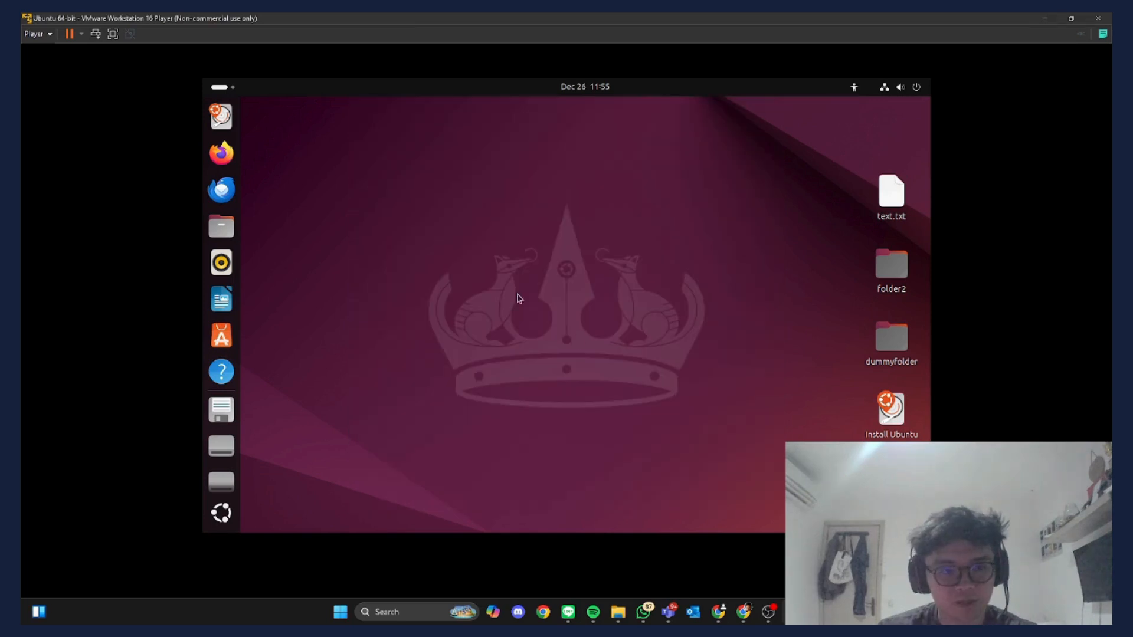